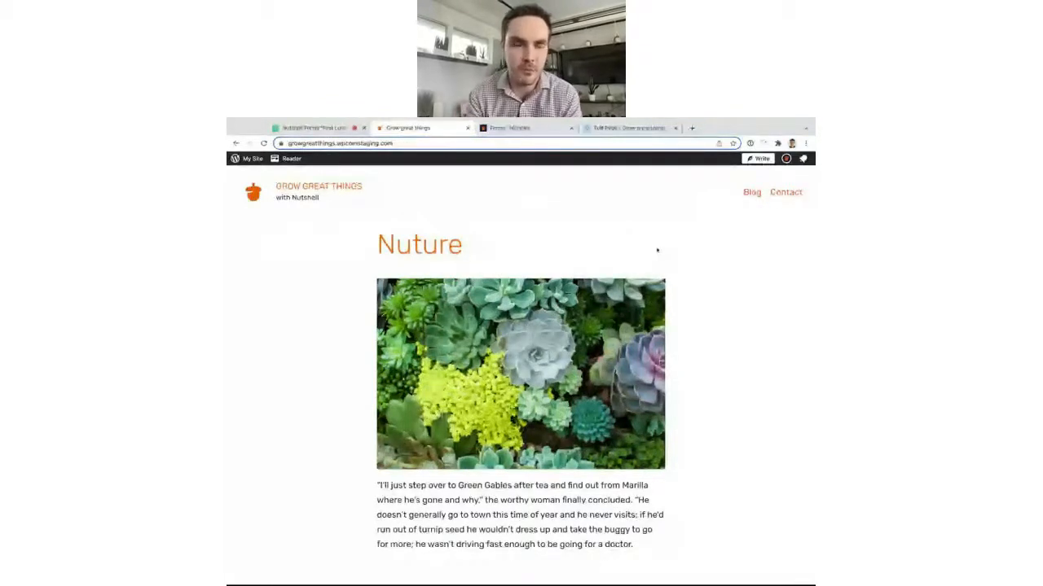
# Open the WordPress.com site's Contact page from the header link.
pyautogui.click(784, 193)
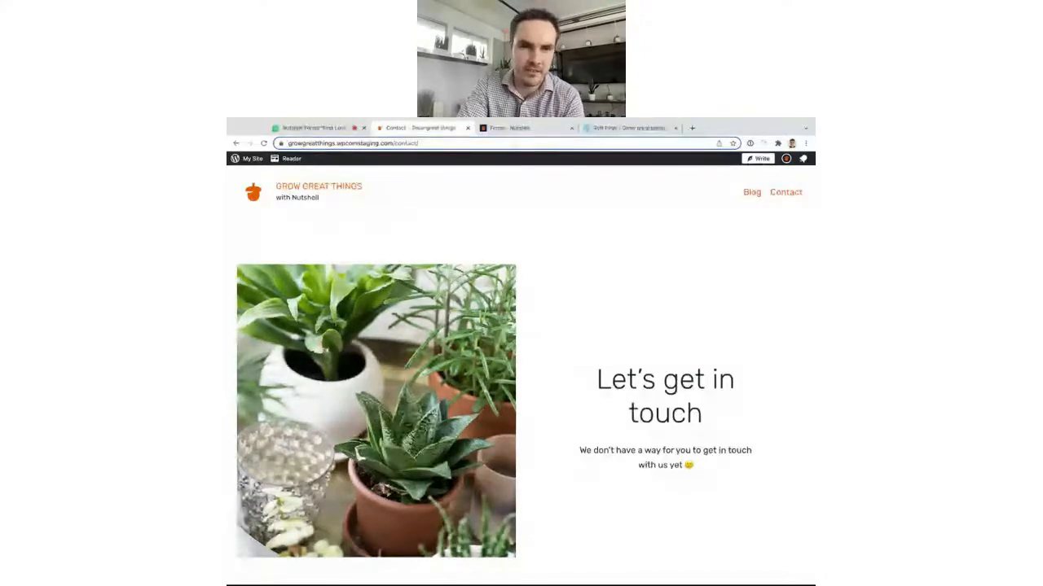
# Create a new Nutshell form from the Contact us template, named 'Contact Us'.
pyautogui.click(516, 129)
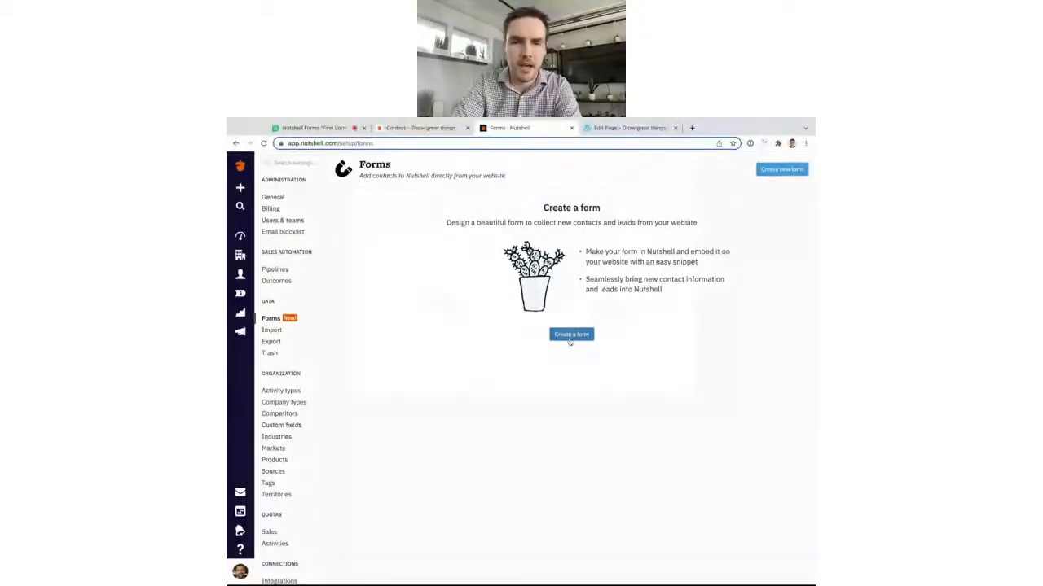
pyautogui.click(569, 340)
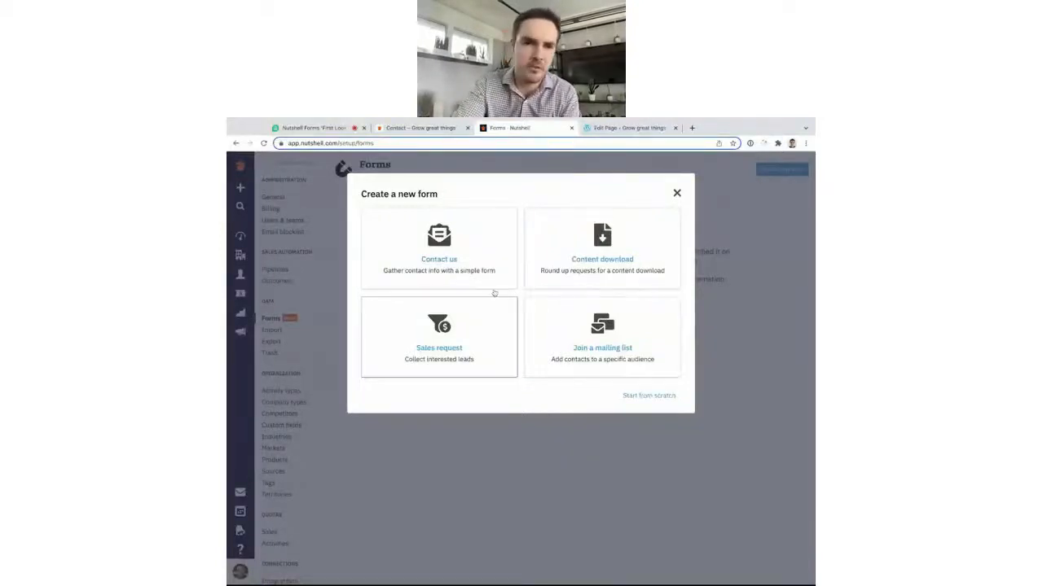
pyautogui.click(427, 247)
pyautogui.write('Cont')
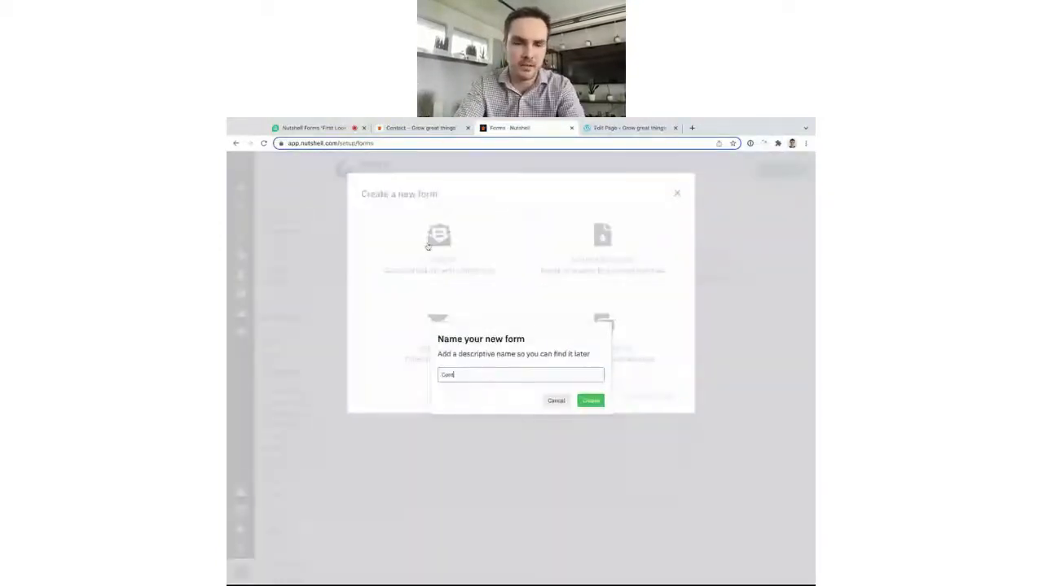
pyautogui.write('act Us')
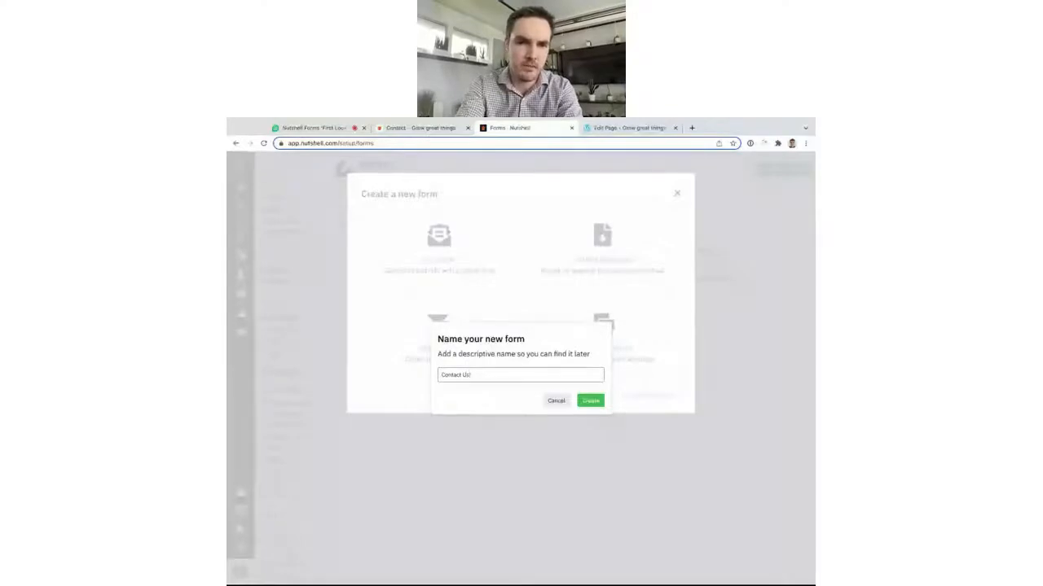
pyautogui.press('Return')
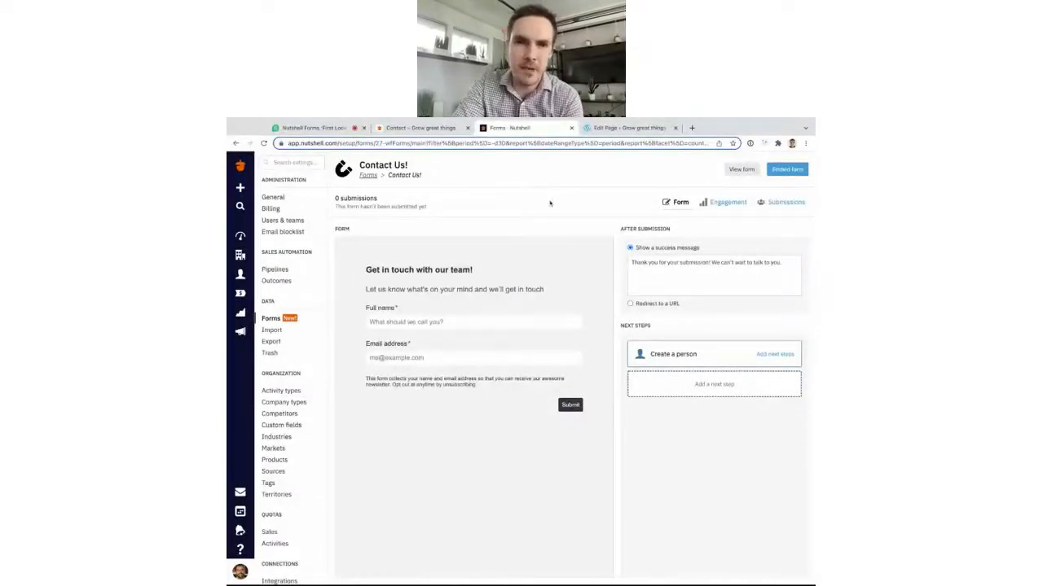
# Copy the Contact Us form's embed code.
pyautogui.click(787, 168)
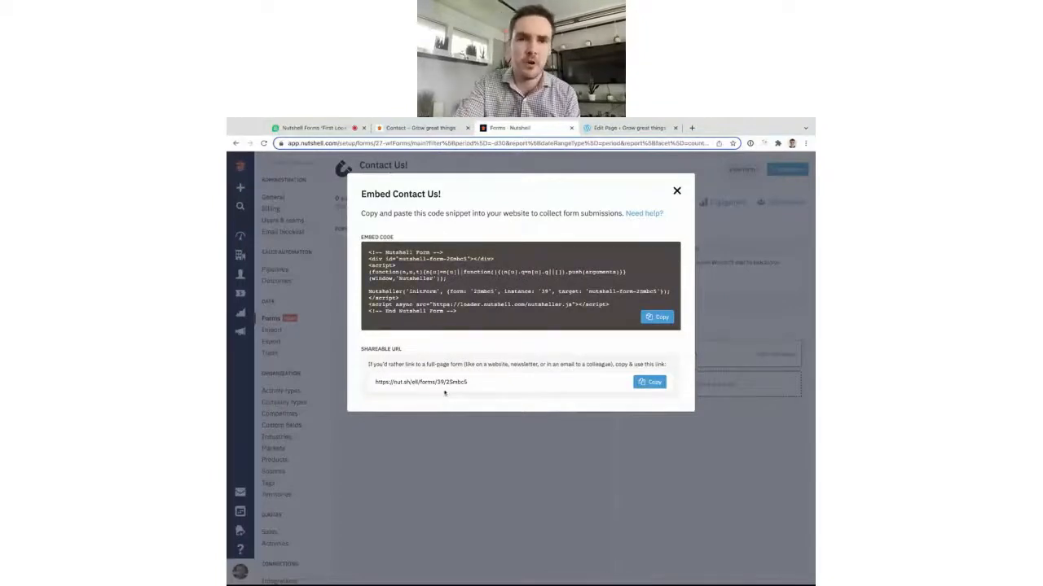
pyautogui.click(659, 317)
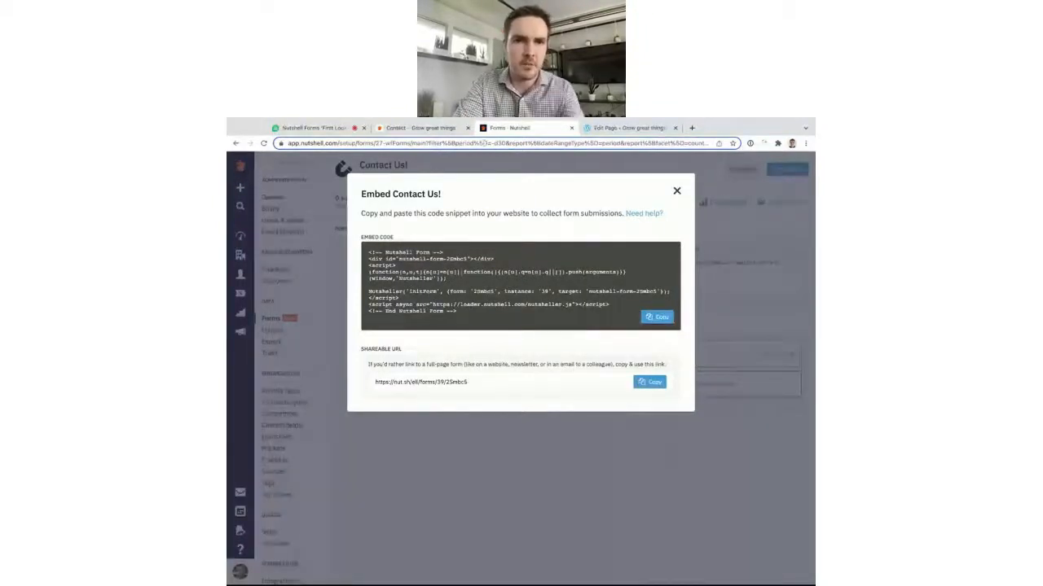
pyautogui.click(606, 130)
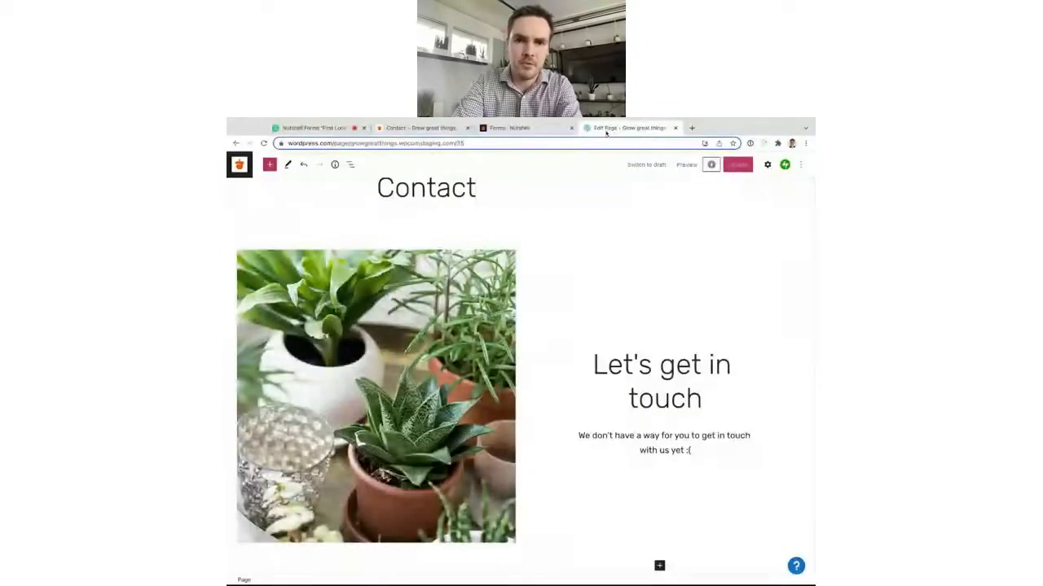
# Delete the Contact page's placeholder paragraph under the heading.
pyautogui.scroll(-1, 661, 400)
pyautogui.click(662, 406)
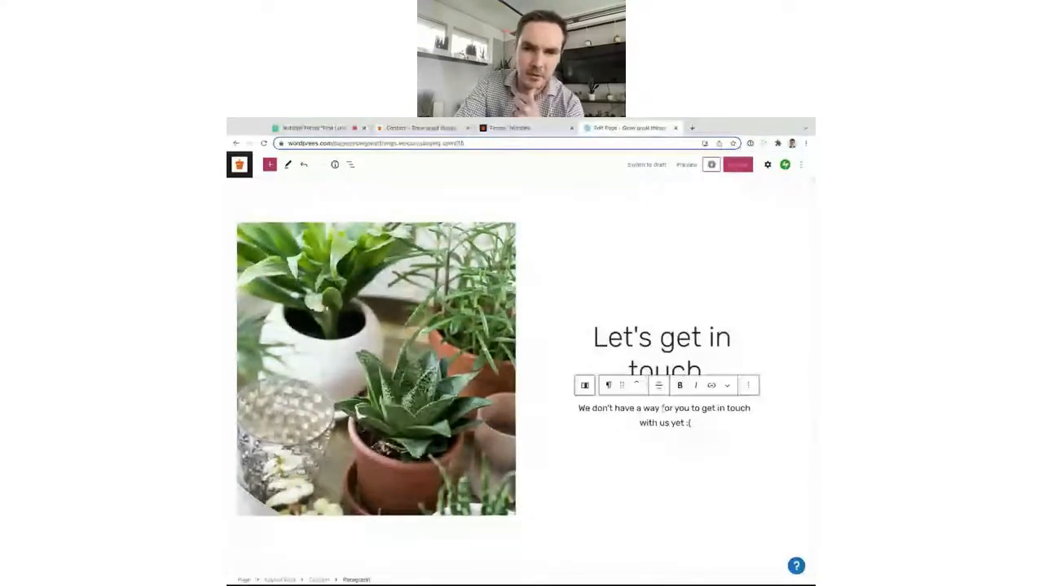
pyautogui.click(697, 423)
pyautogui.hotkey('shift', 'Up')
pyautogui.hotkey('shift', 'Up')
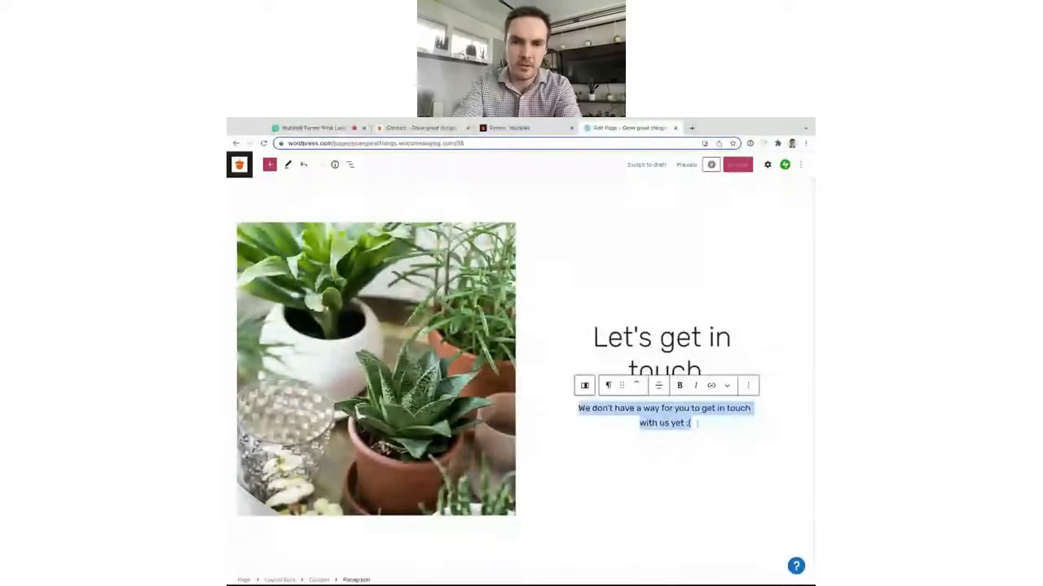
pyautogui.press('BackSpace')
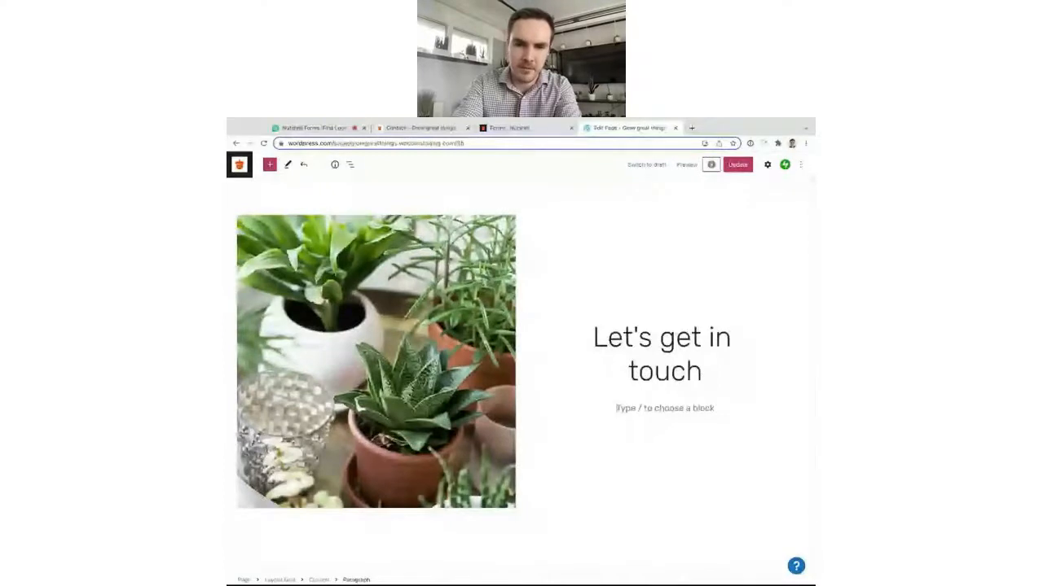
# Add a Custom HTML block with the pasted Nutshell embed code and preview it.
pyautogui.write('/html')
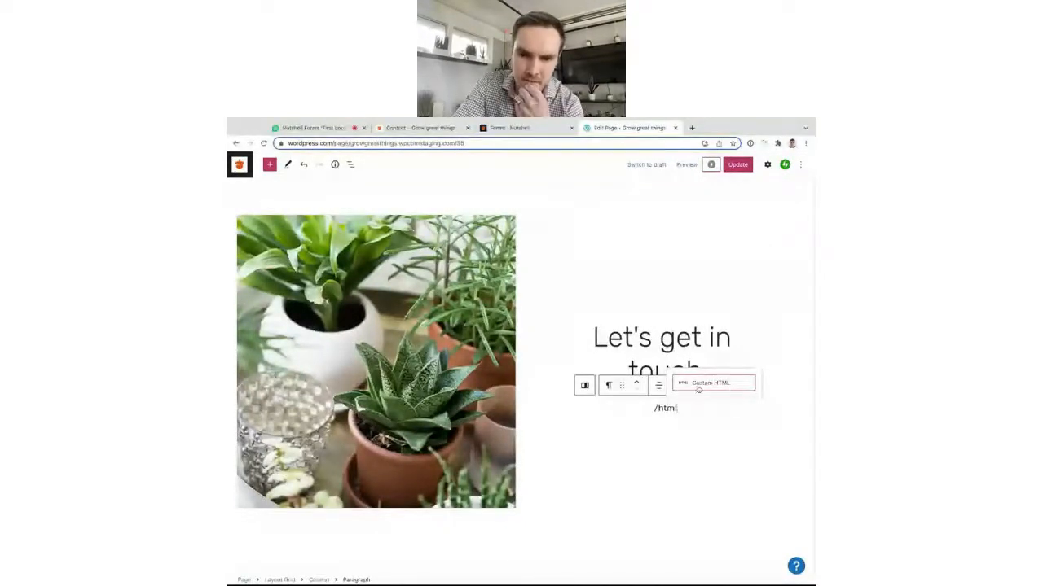
pyautogui.click(701, 385)
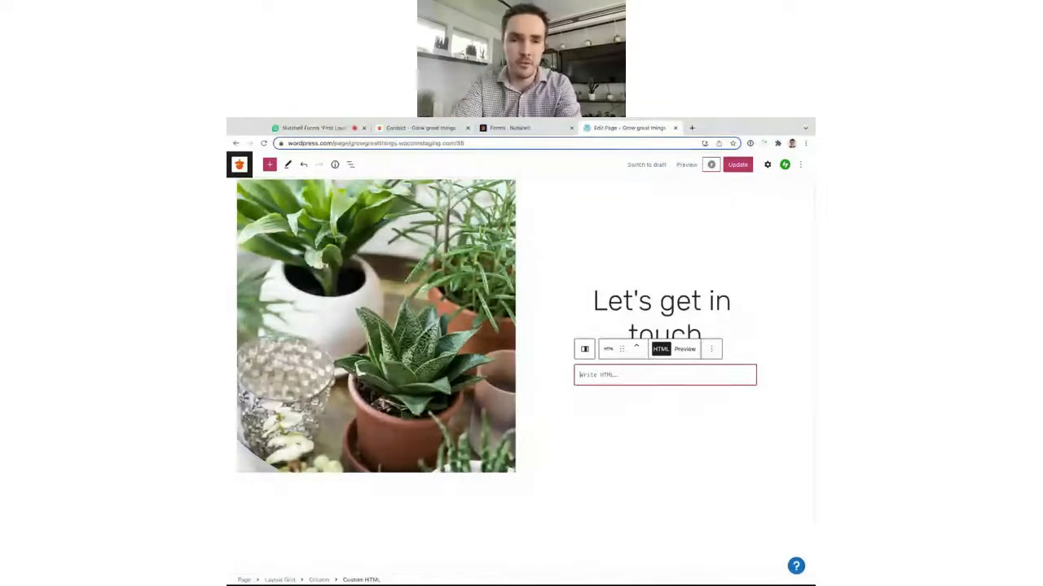
pyautogui.scroll(1, 613, 382)
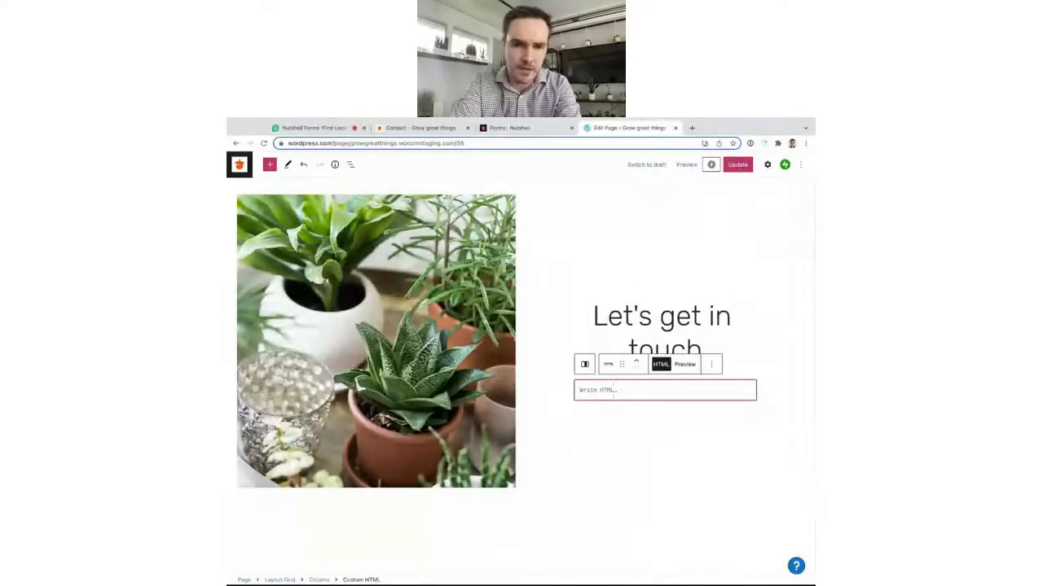
pyautogui.hotkey('ctrl', 'v')
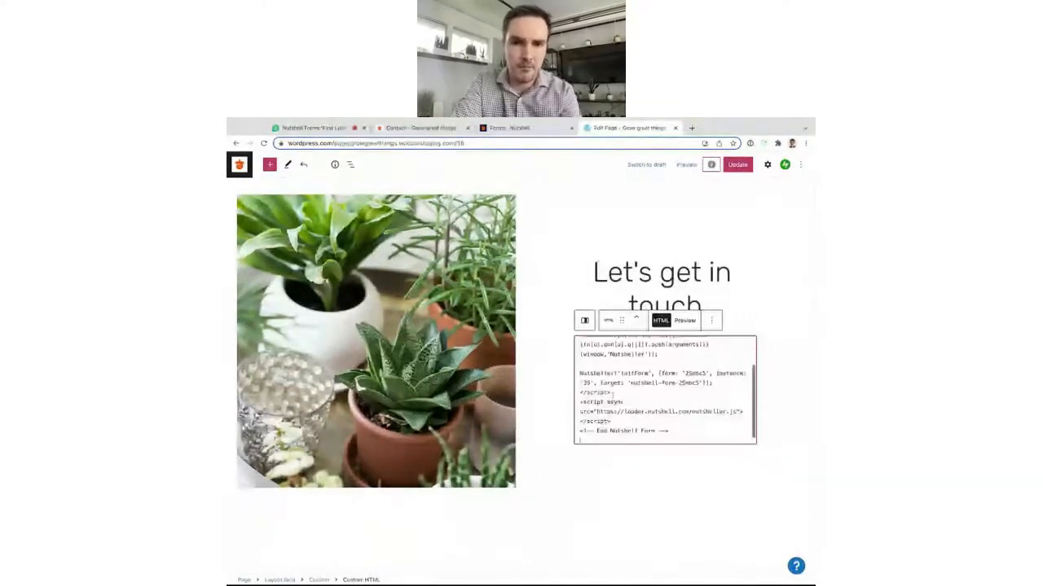
pyautogui.click(685, 321)
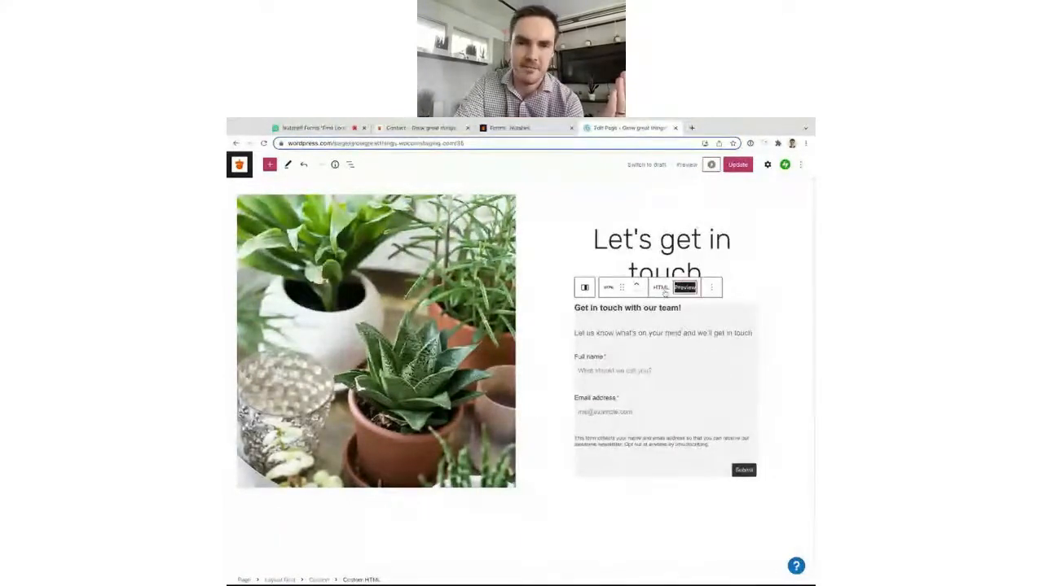
pyautogui.click(661, 289)
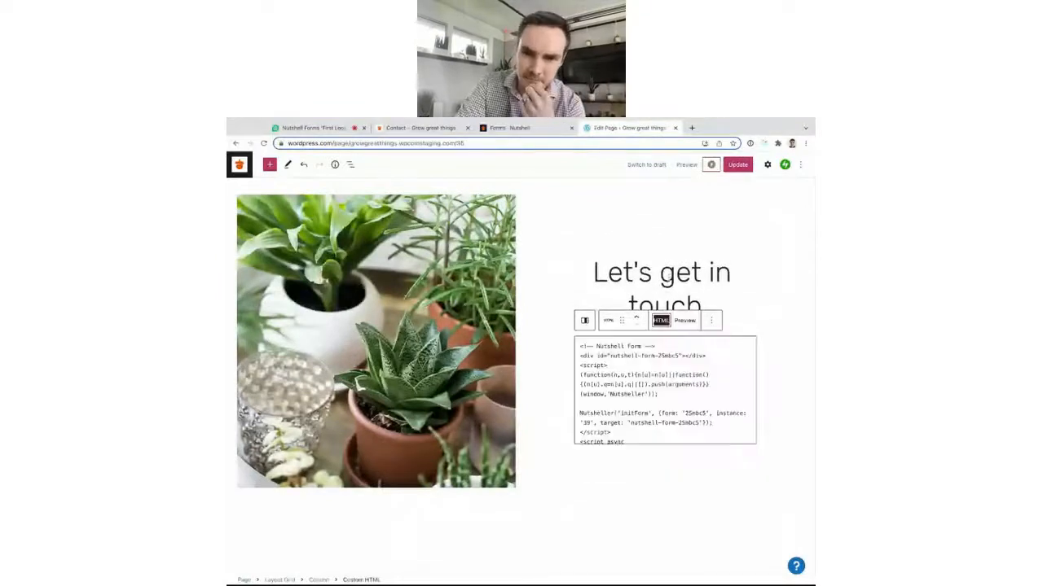
# Update the Contact page and switch to its live view.
pyautogui.click(739, 166)
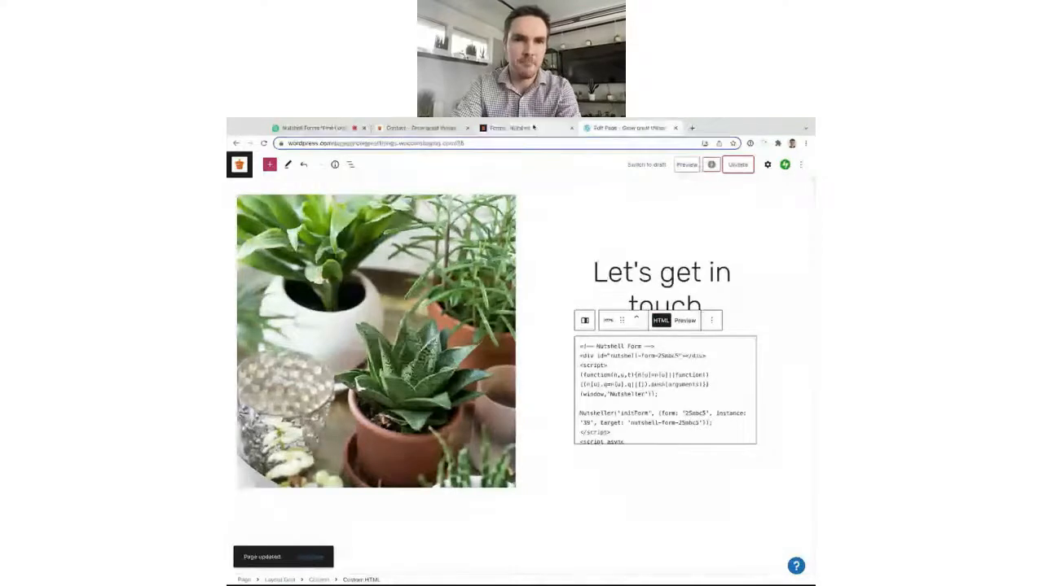
pyautogui.moveTo(624, 130); pyautogui.dragTo(525, 130)
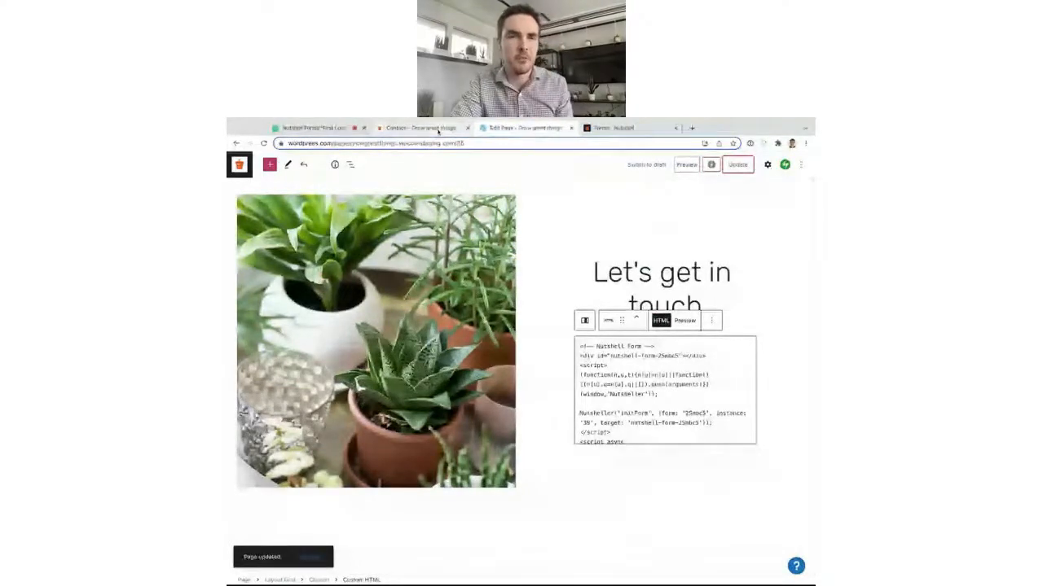
pyautogui.click(438, 128)
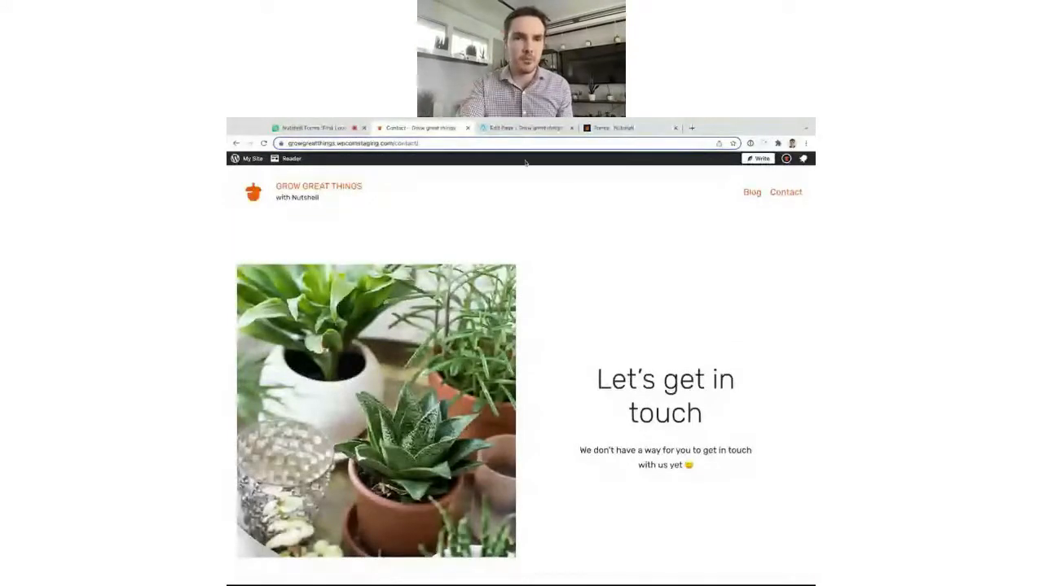
# Reload the live Contact page to see the form, then close Nutshell's embed dialog.
pyautogui.press('super+r')
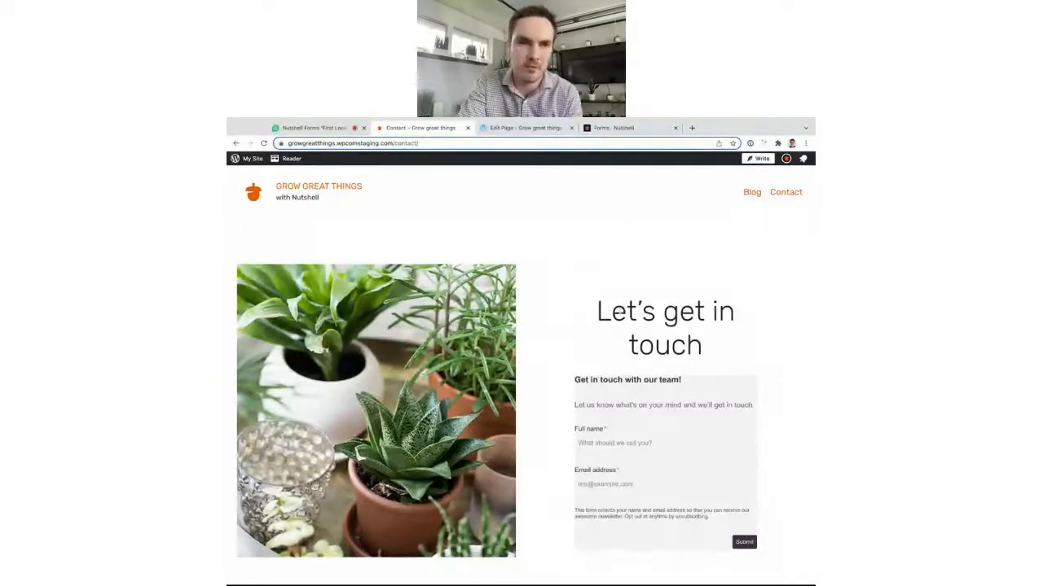
pyautogui.click(604, 130)
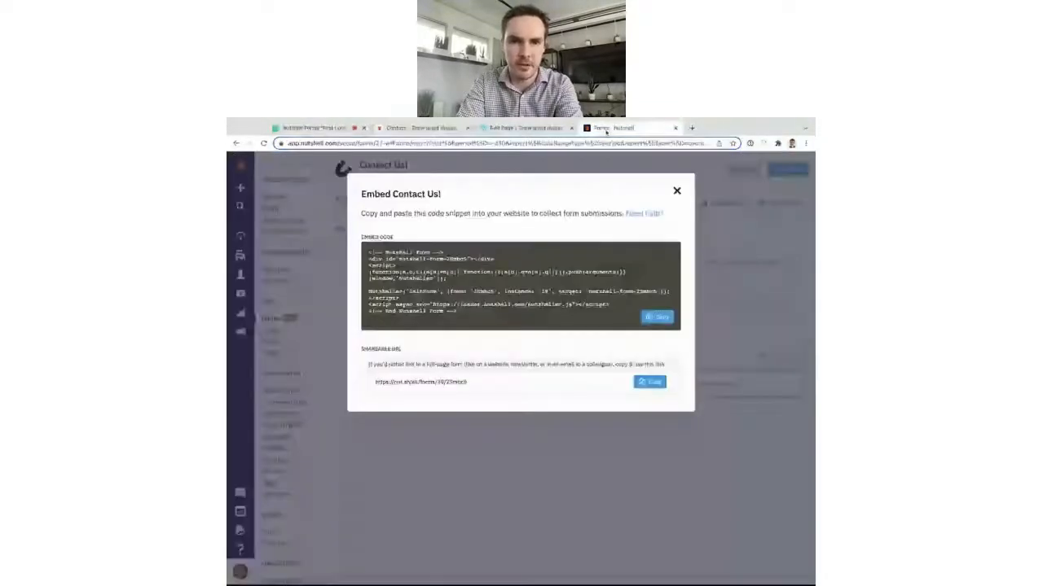
pyautogui.click(676, 190)
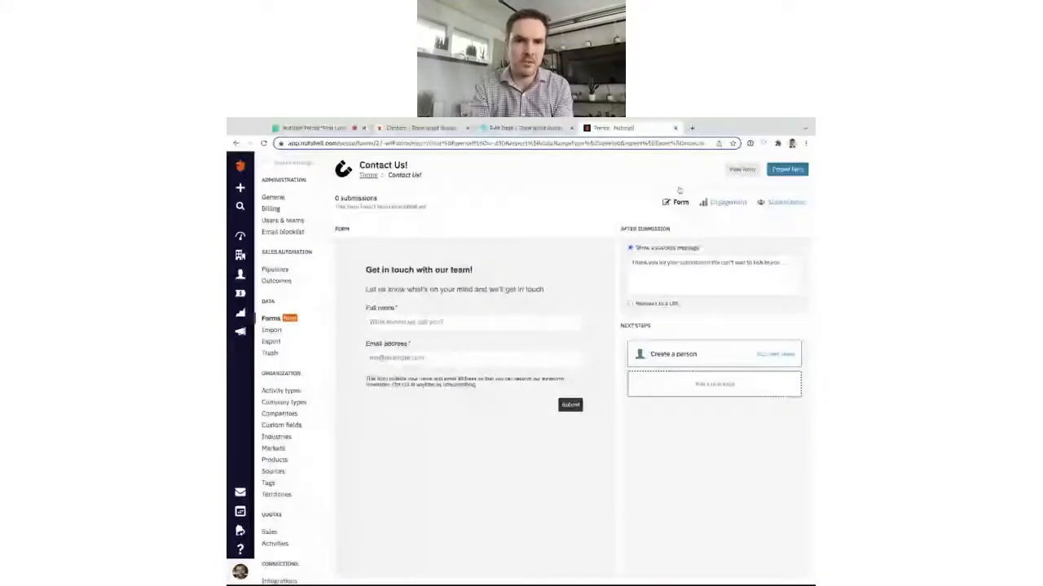
# Delete the 'Get in touch with our team!' heading block from the Contact Us form design.
pyautogui.moveTo(474, 409)
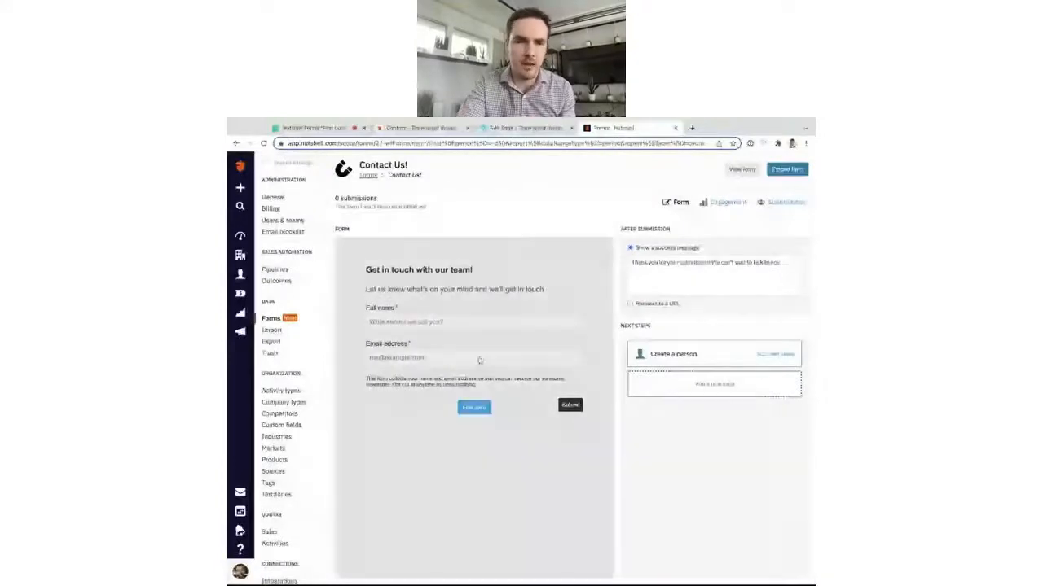
pyautogui.click(475, 408)
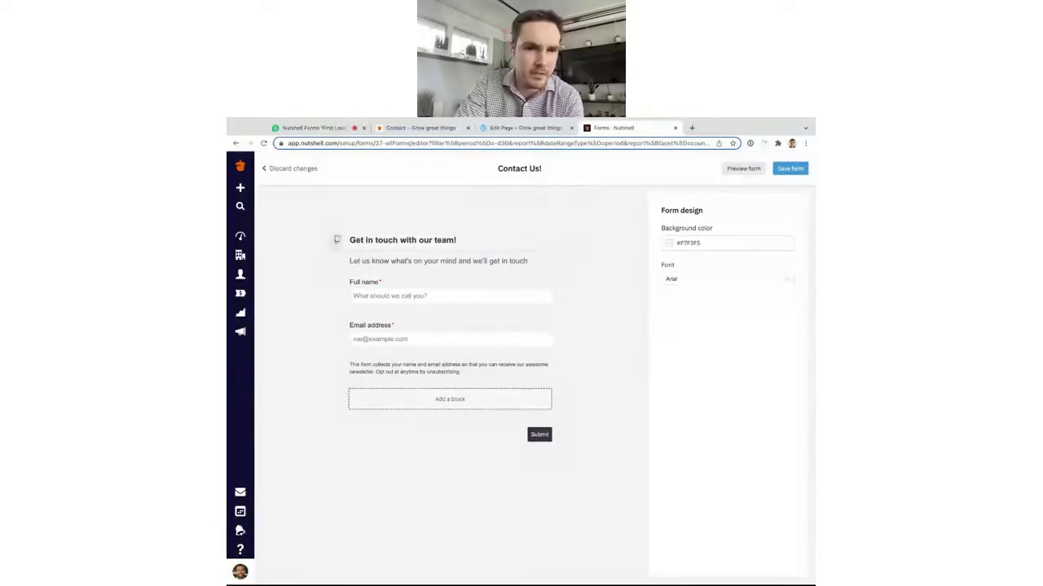
pyautogui.moveTo(336, 241)
pyautogui.mouseDown()
pyautogui.moveTo(333, 358)
pyautogui.moveTo(335, 240)
pyautogui.mouseUp()
pyautogui.click(403, 241)
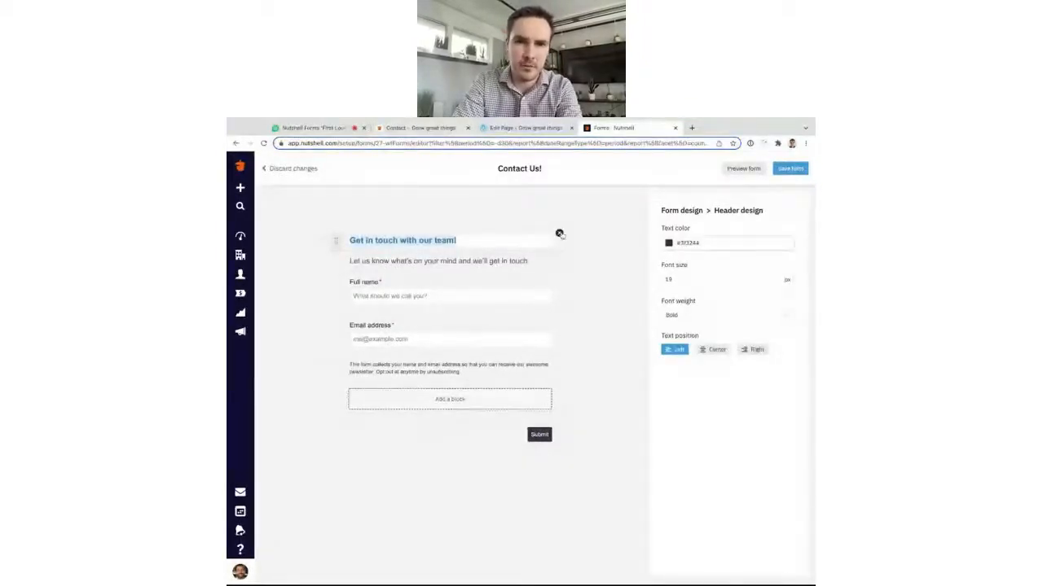
pyautogui.click(560, 234)
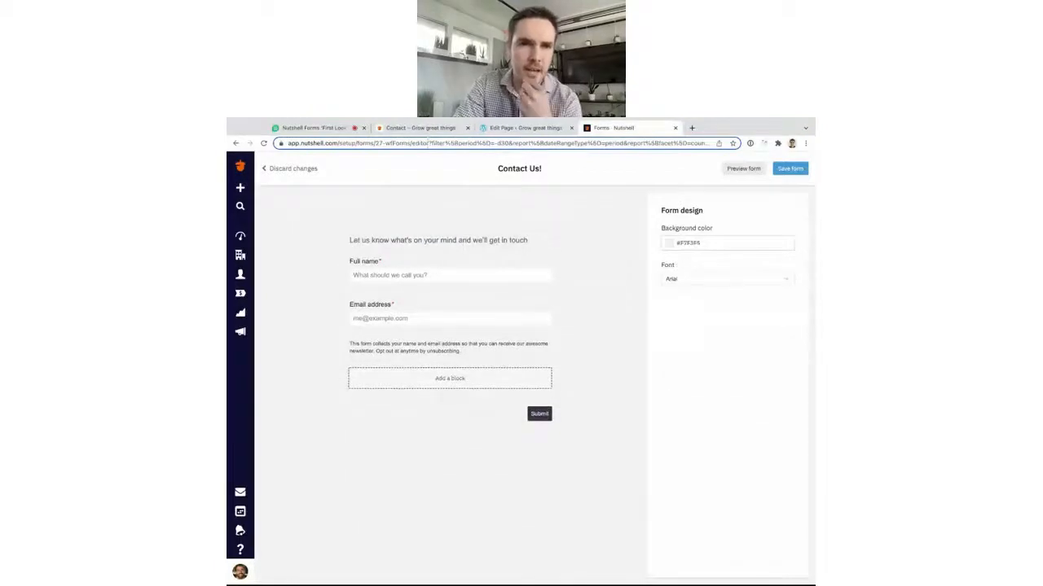
pyautogui.click(429, 128)
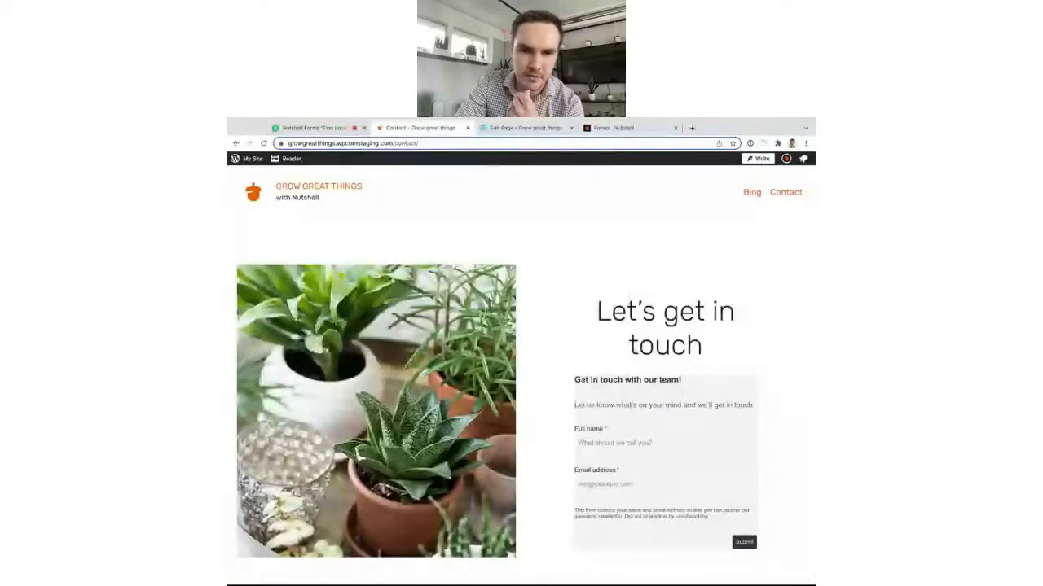
pyautogui.click(606, 130)
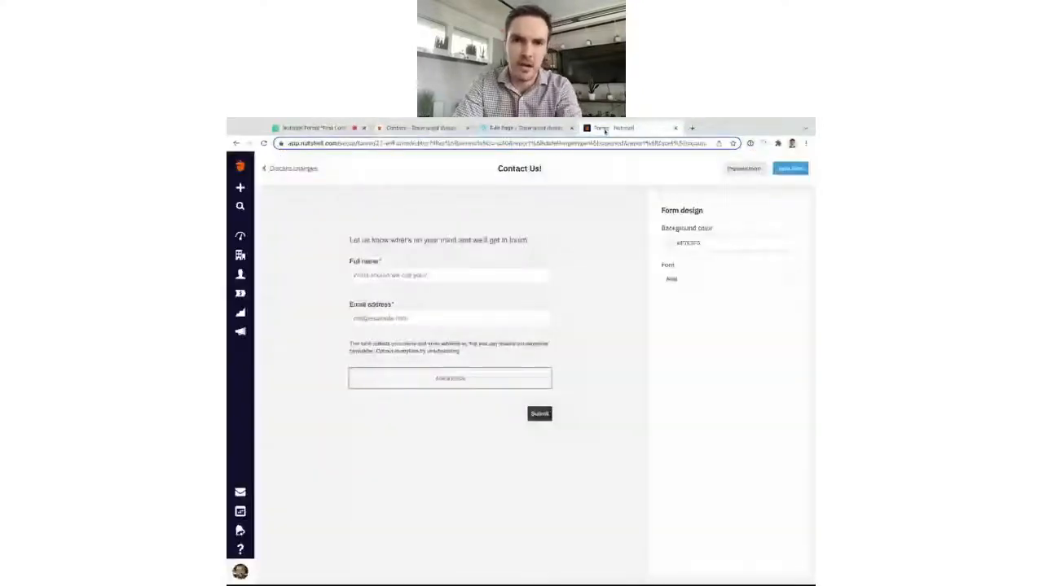
# Change the intro to 'We'd love to hear from you!', relabel Full name as 'Name', and save.
pyautogui.click(398, 245)
pyautogui.write("We'd lov")
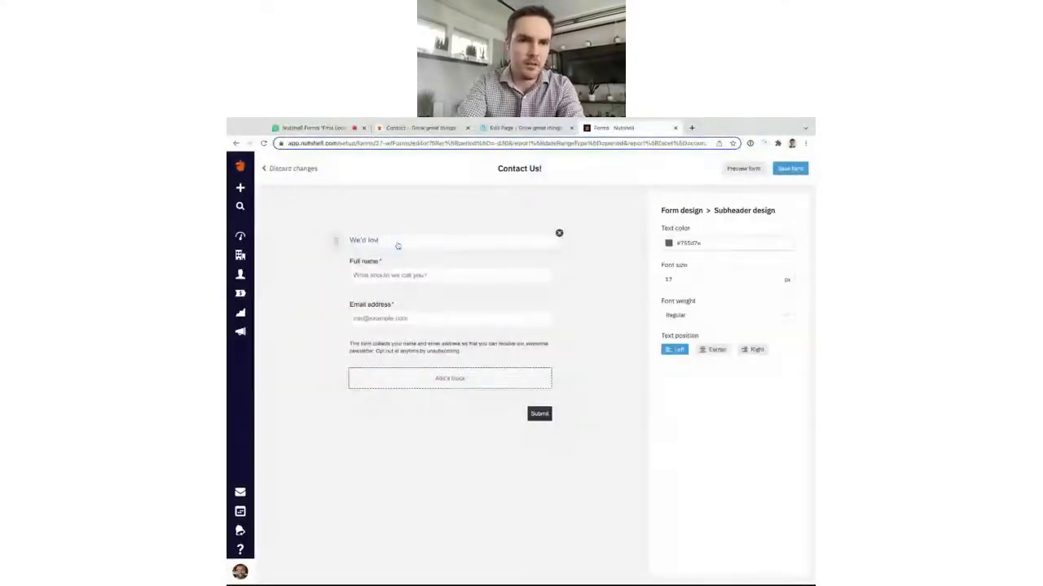
pyautogui.write('e to hear from you!')
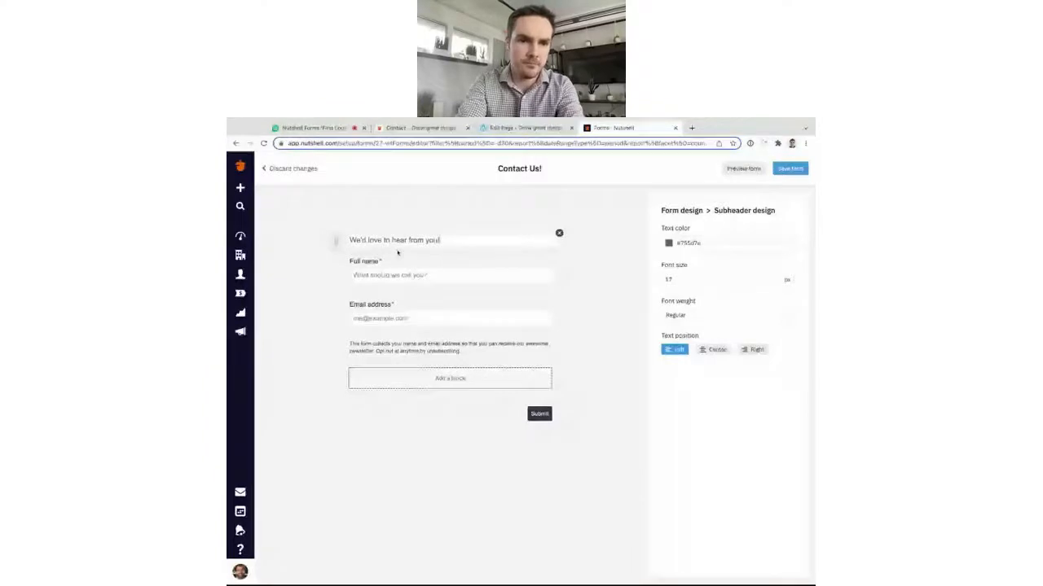
pyautogui.click(479, 267)
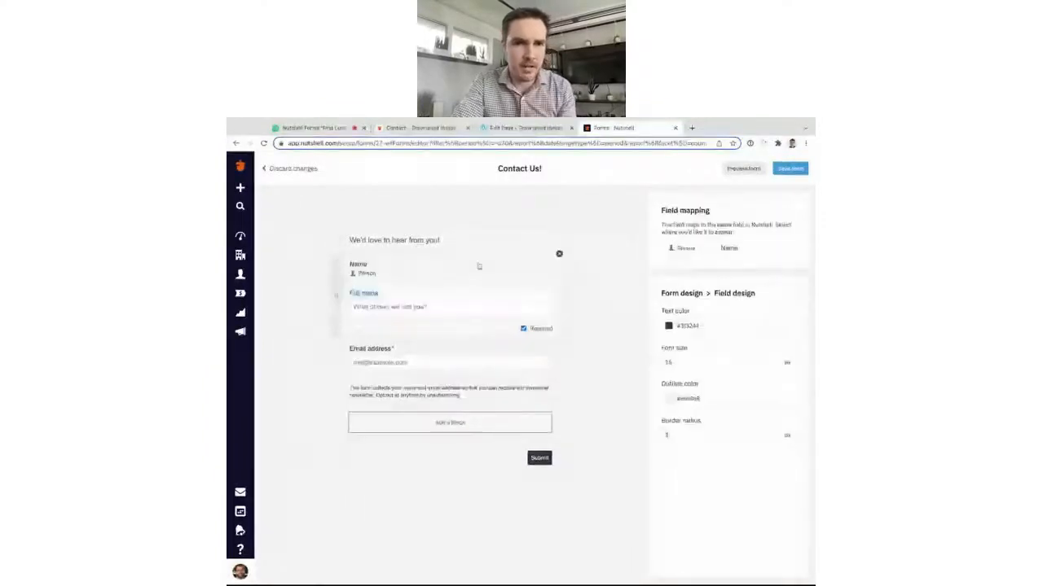
pyautogui.write('Name')
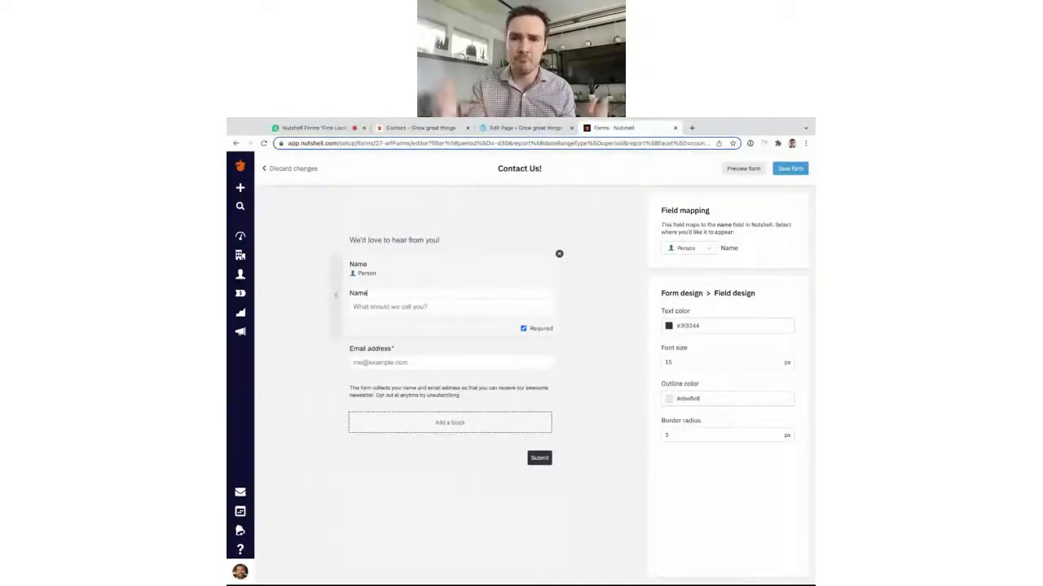
pyautogui.click(602, 326)
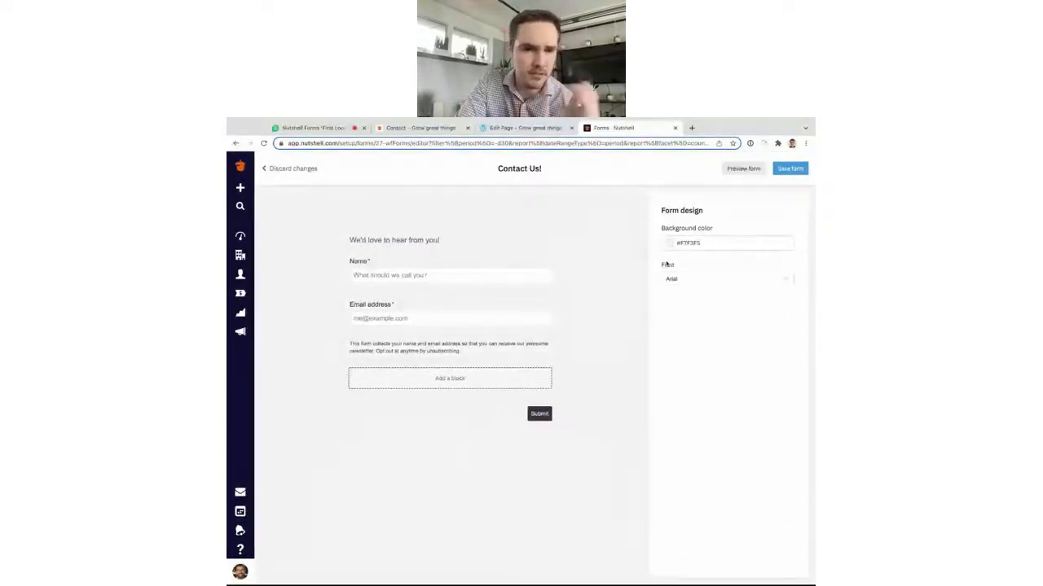
pyautogui.click(788, 168)
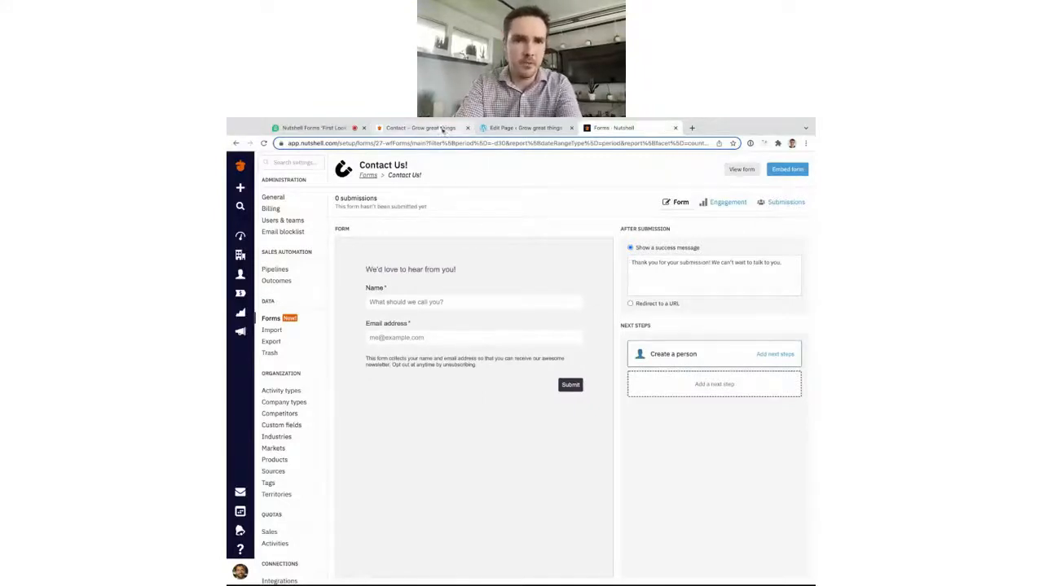
pyautogui.click(399, 128)
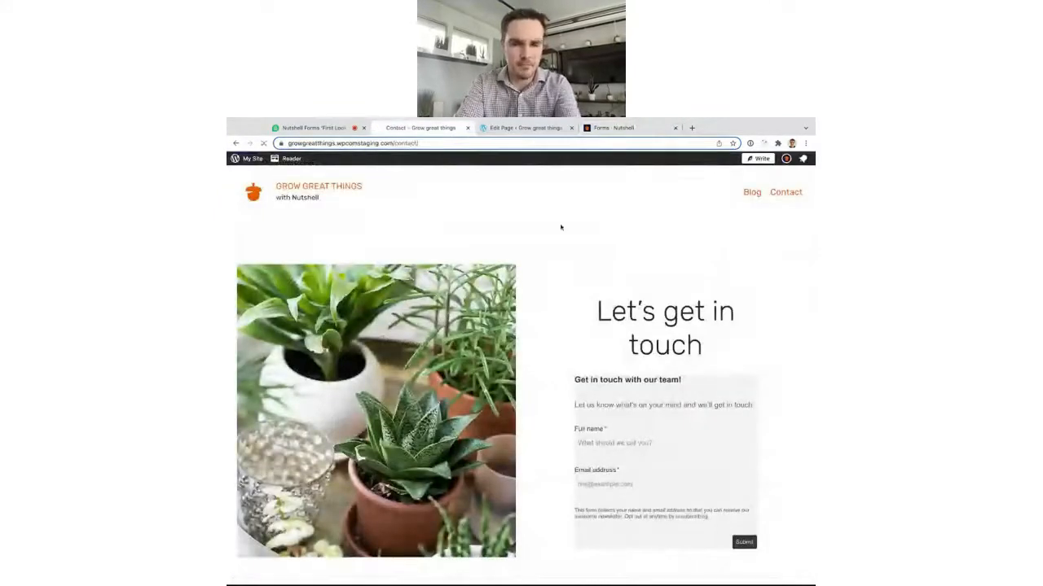
pyautogui.press('super+r')
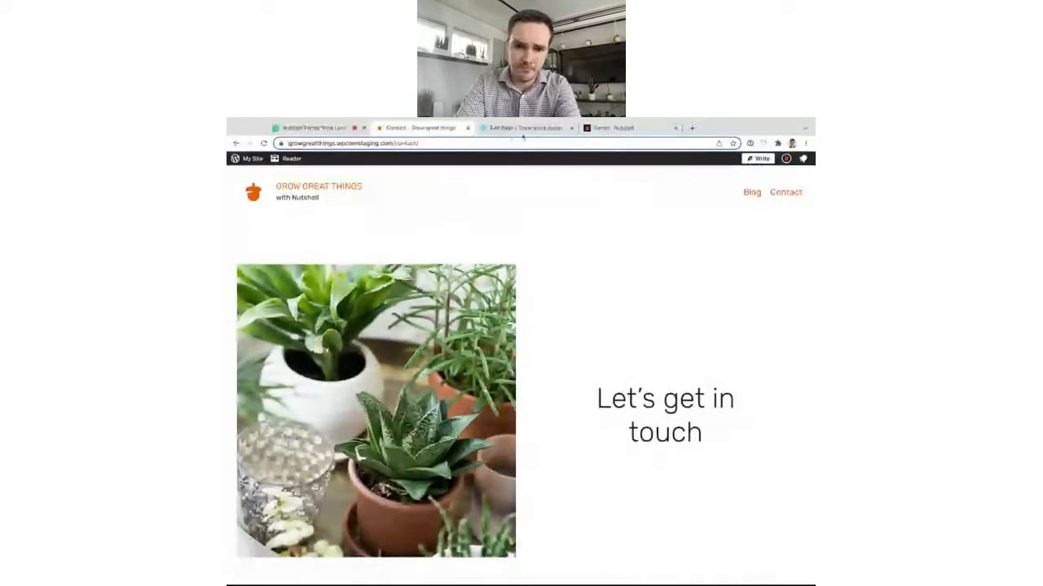
pyautogui.press('super+r')
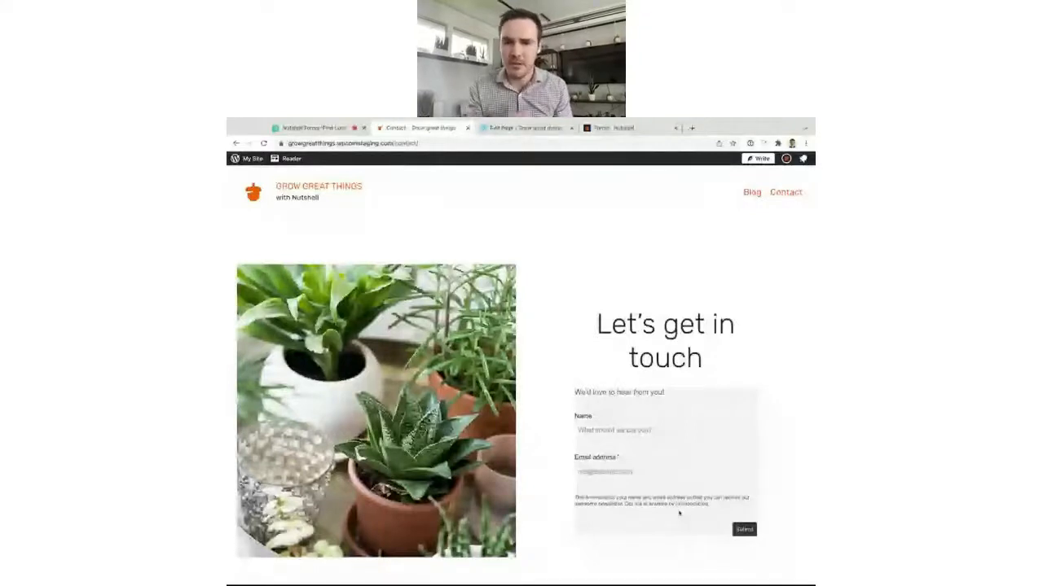
pyautogui.click(616, 128)
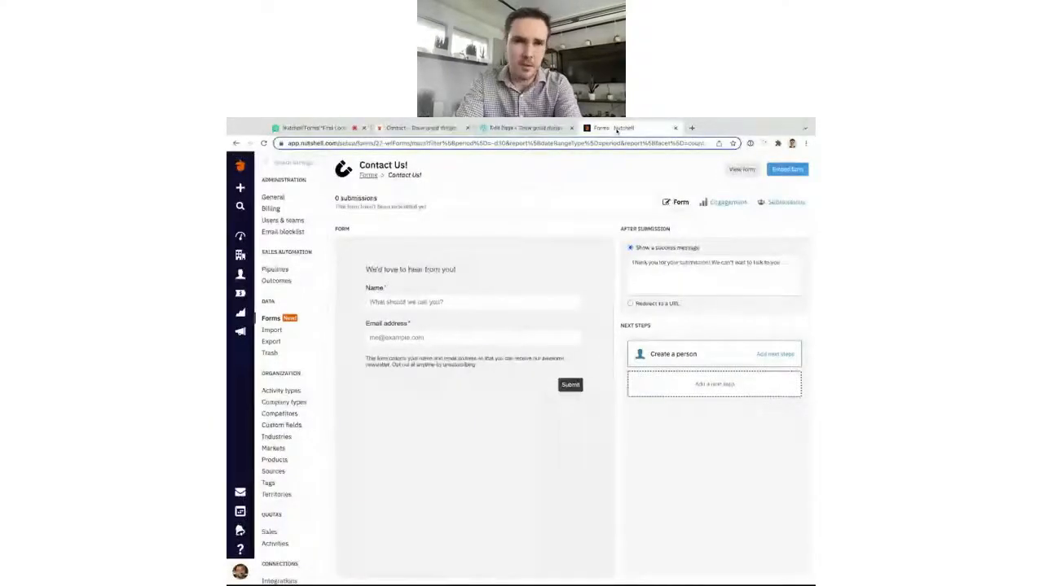
# Set the Contact Us form's background colour to white (#ffffff).
pyautogui.click(480, 406)
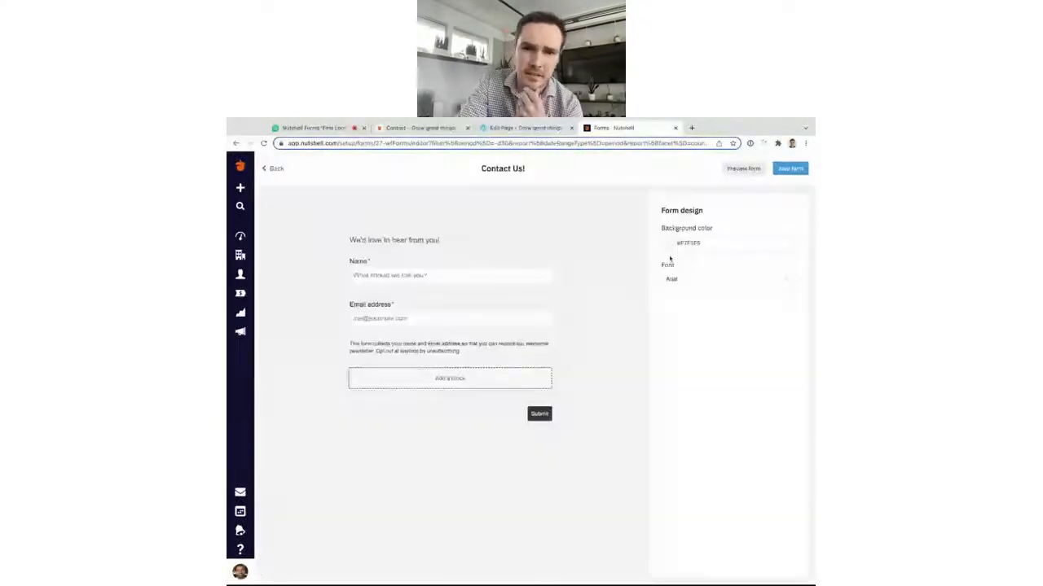
pyautogui.click(693, 245)
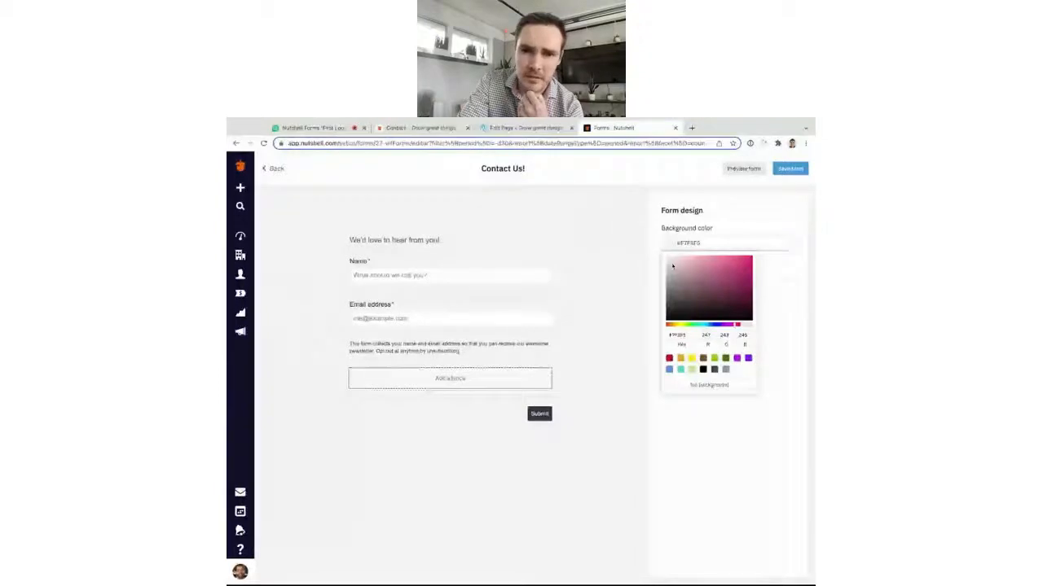
pyautogui.moveTo(673, 267); pyautogui.dragTo(666, 255)
pyautogui.click(724, 220)
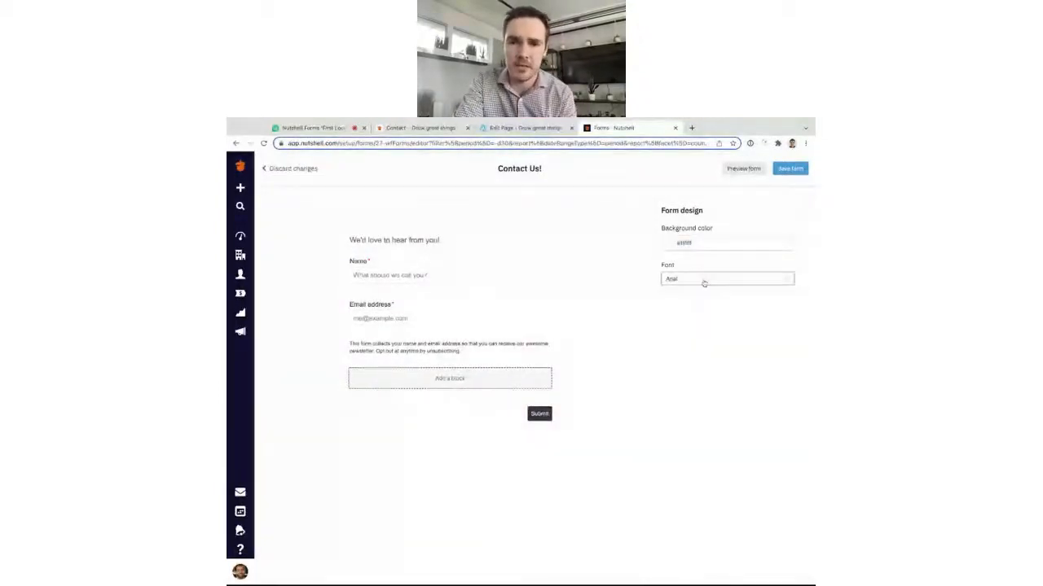
# Change the form font to Rubik and save the form.
pyautogui.click(704, 280)
pyautogui.scroll(-3, 703, 363)
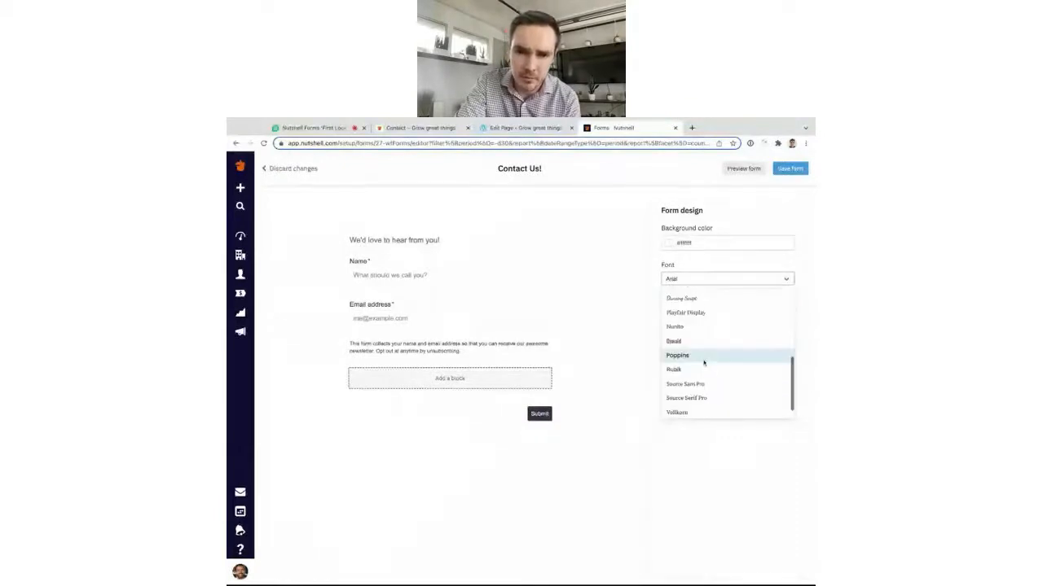
pyautogui.click(699, 370)
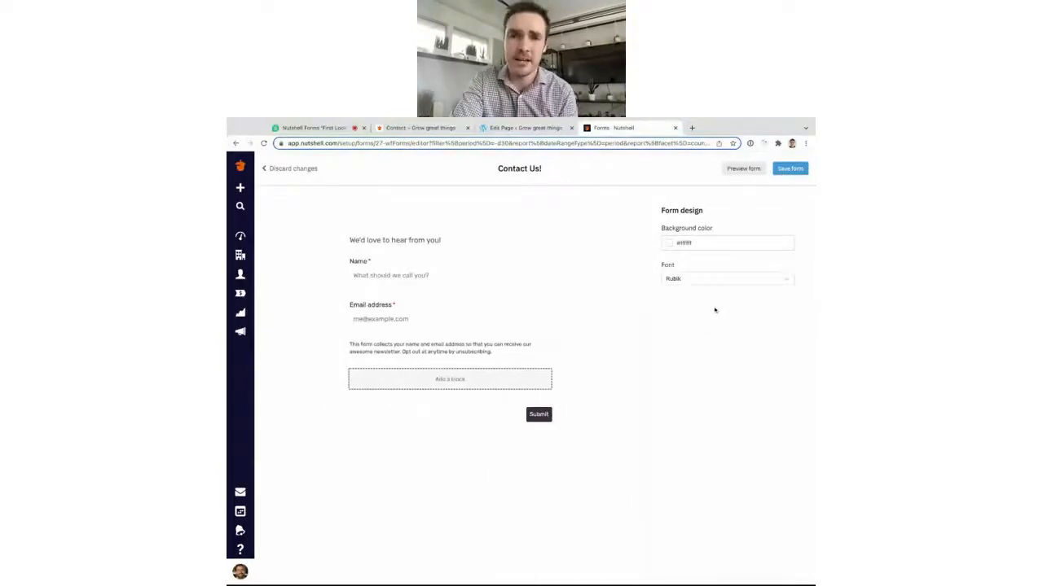
pyautogui.click(786, 171)
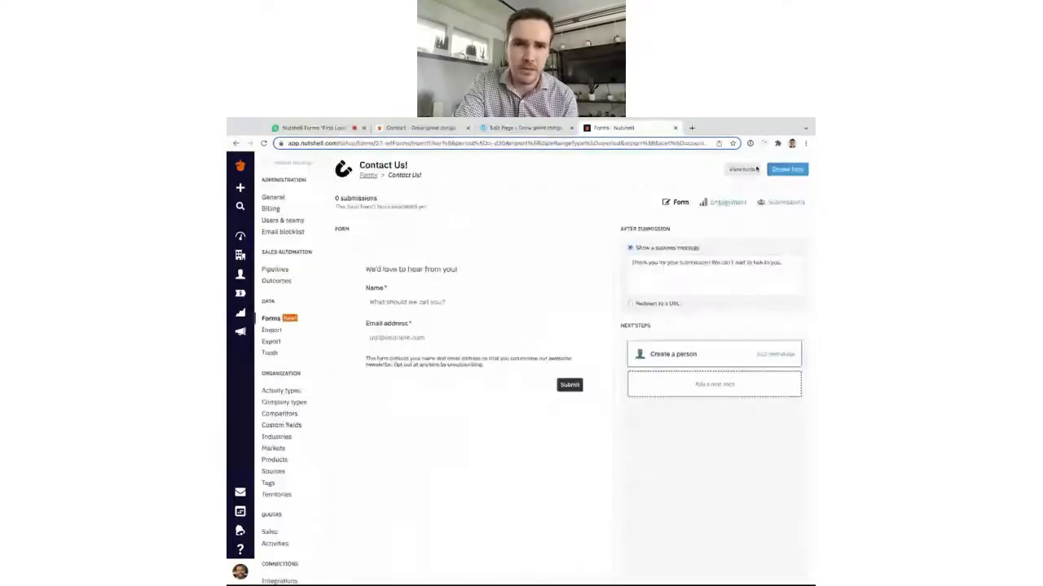
# View the restyled form on the live Contact page, then reopen Contact Us for editing.
pyautogui.click(437, 130)
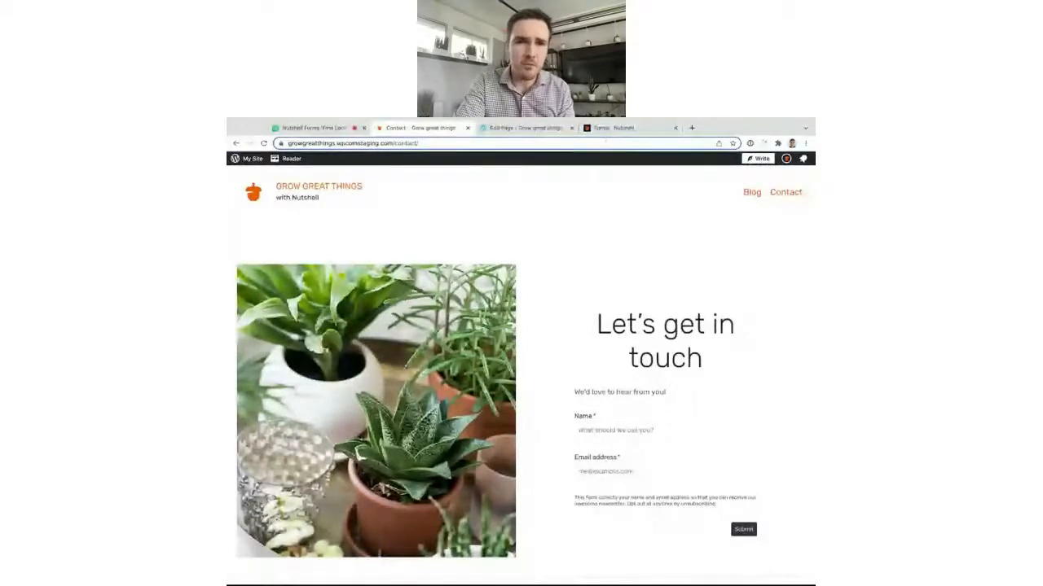
pyautogui.click(607, 131)
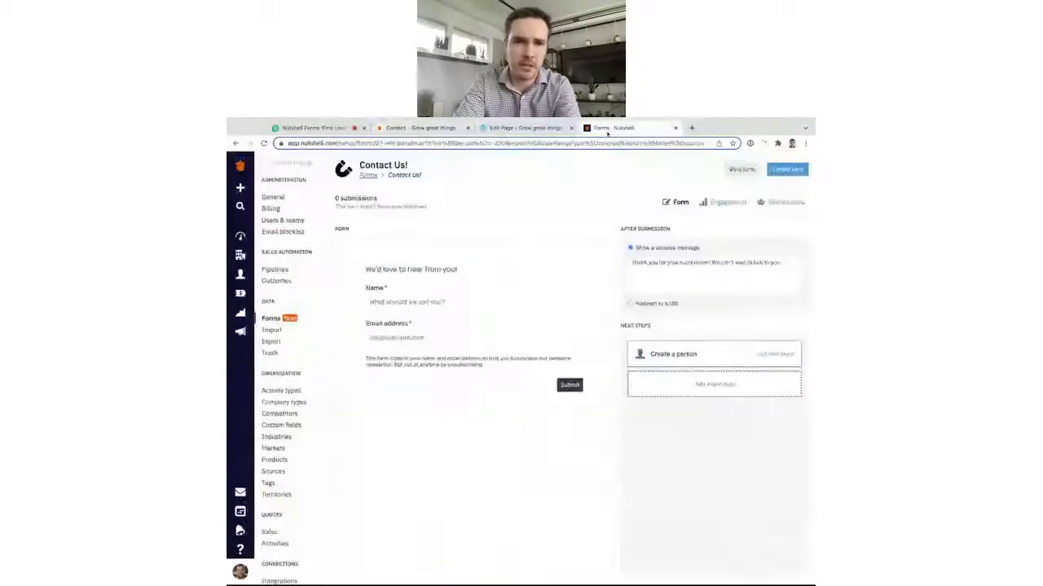
pyautogui.click(474, 407)
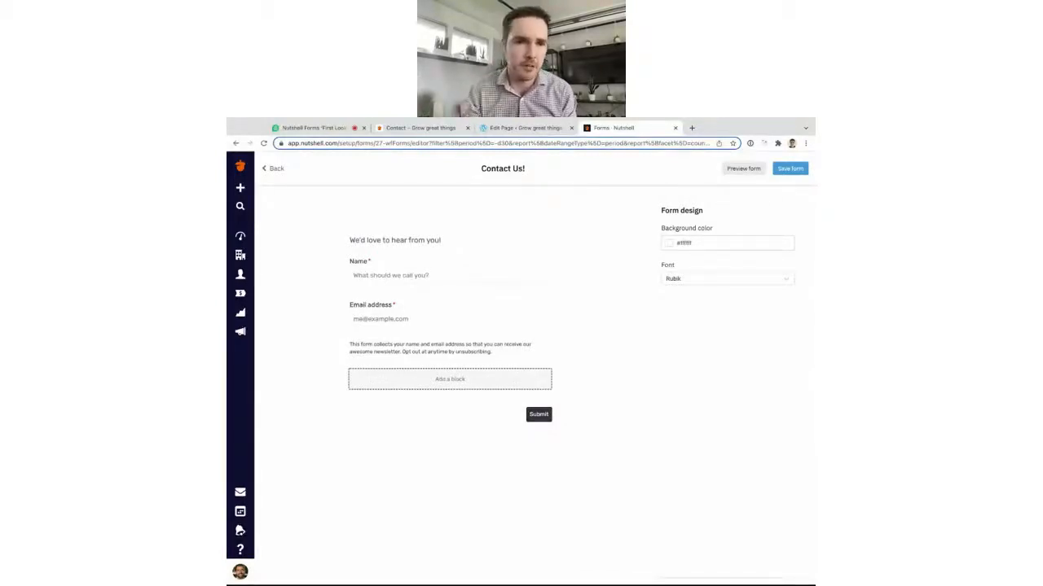
# Try a #c97e7e dusty red background, preview the form, then discard the change.
pyautogui.click(685, 243)
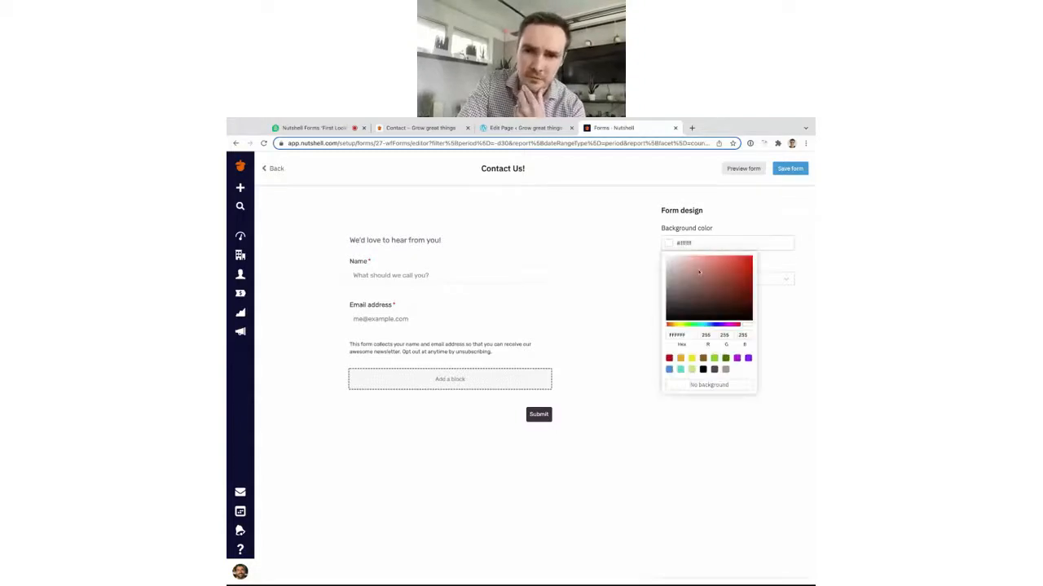
pyautogui.click(697, 270)
pyautogui.click(652, 230)
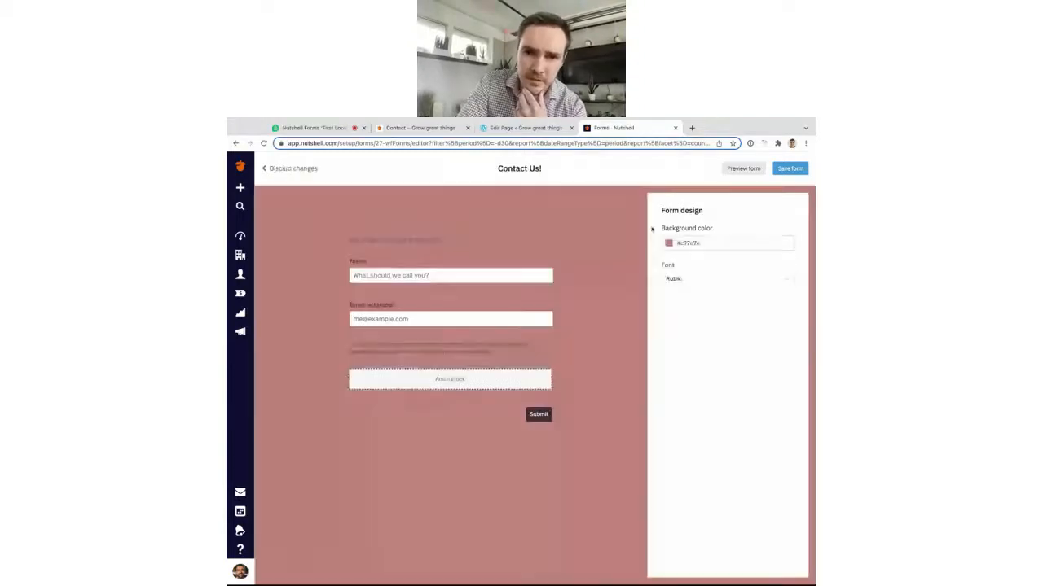
pyautogui.click(737, 170)
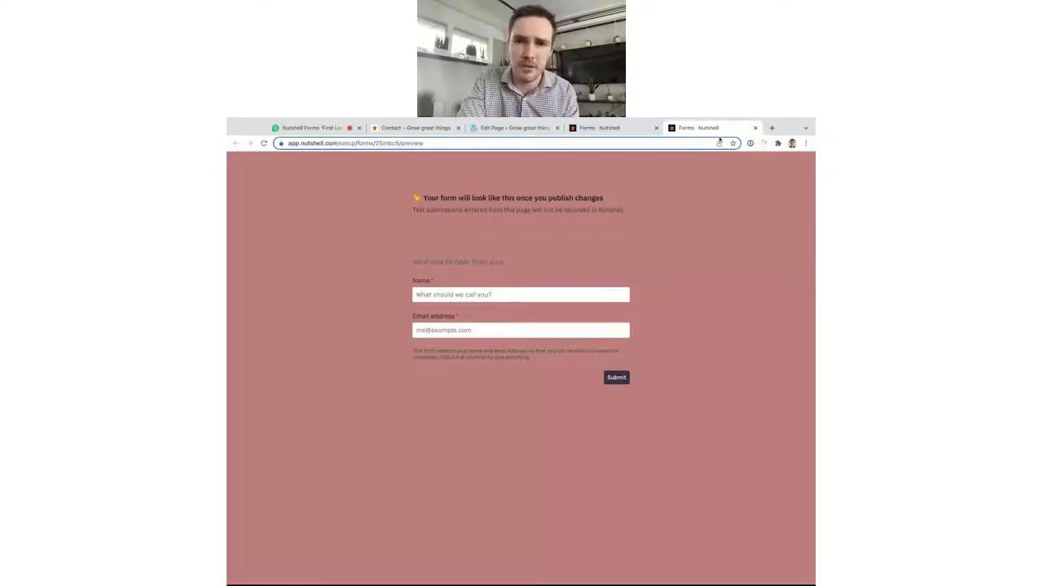
pyautogui.click(755, 128)
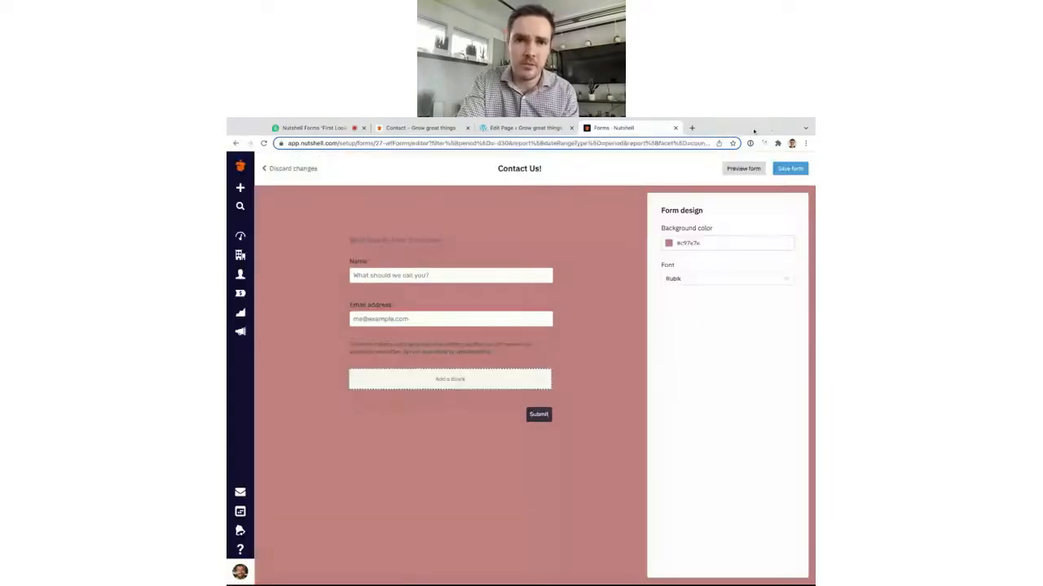
pyautogui.click(303, 170)
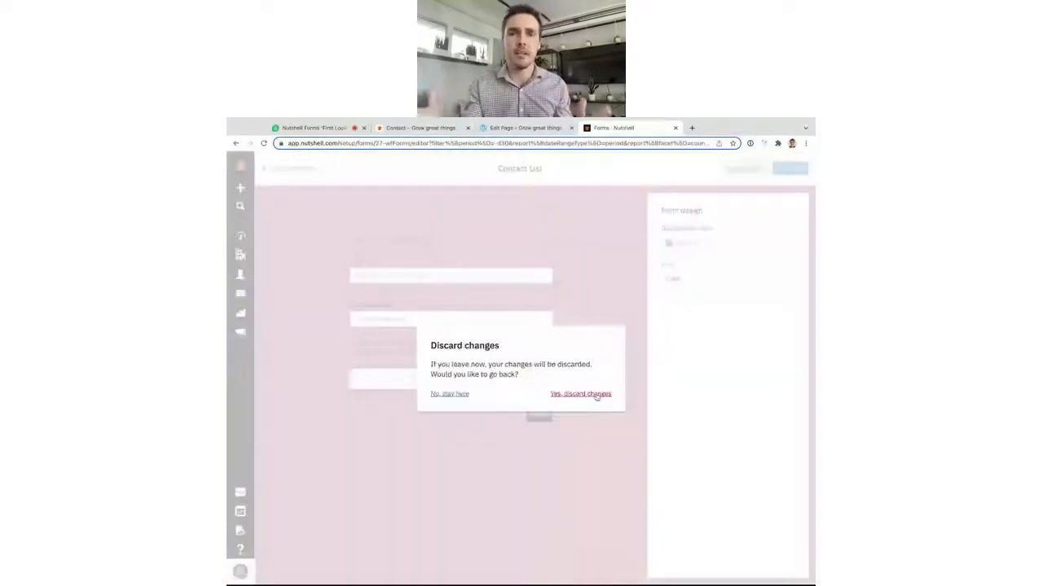
pyautogui.click(597, 395)
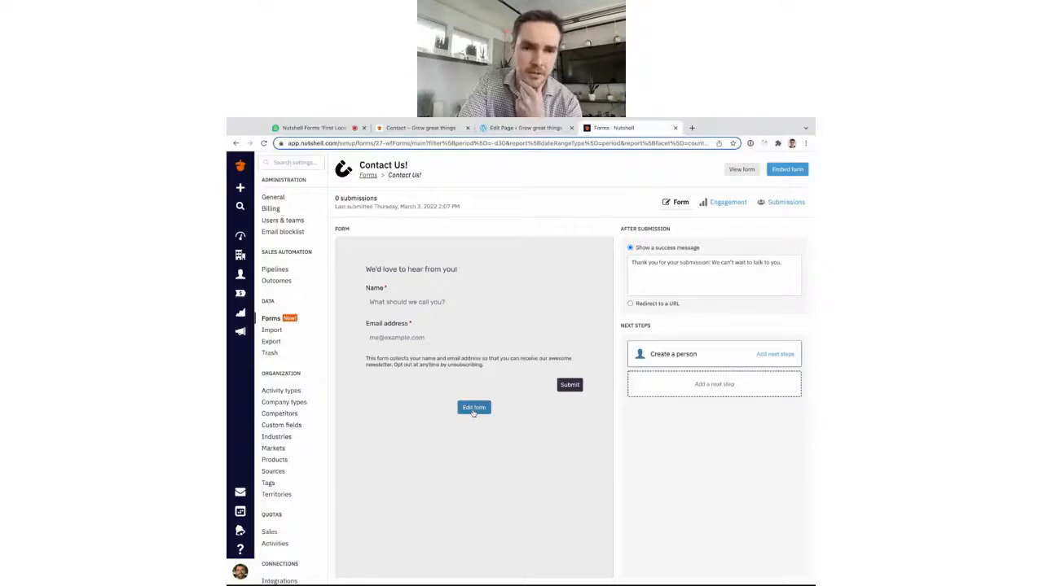
# Enlarge the Submit button text to 19 px and set its corner radius to 7.
pyautogui.click(473, 408)
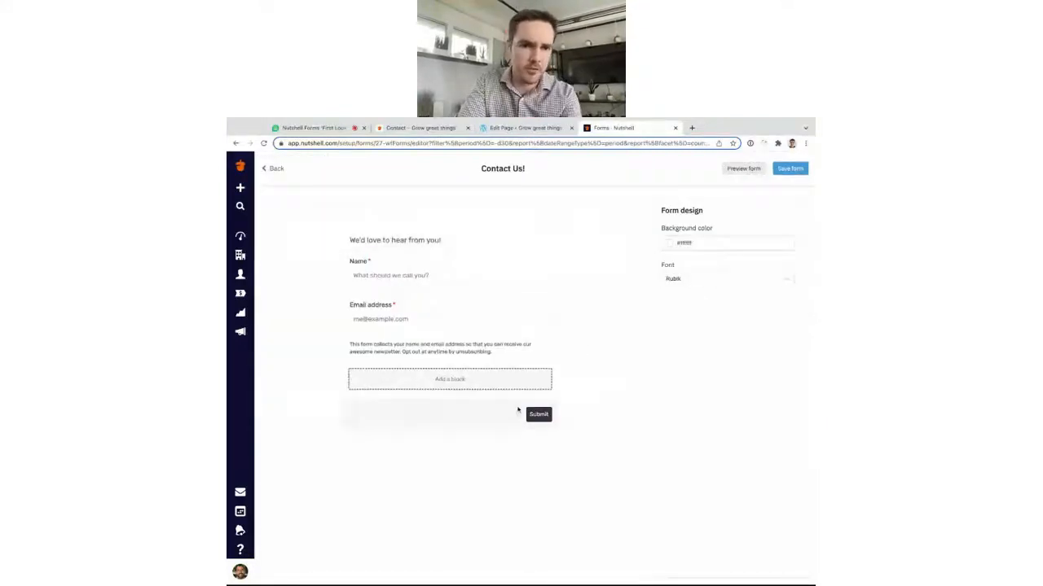
pyautogui.click(538, 414)
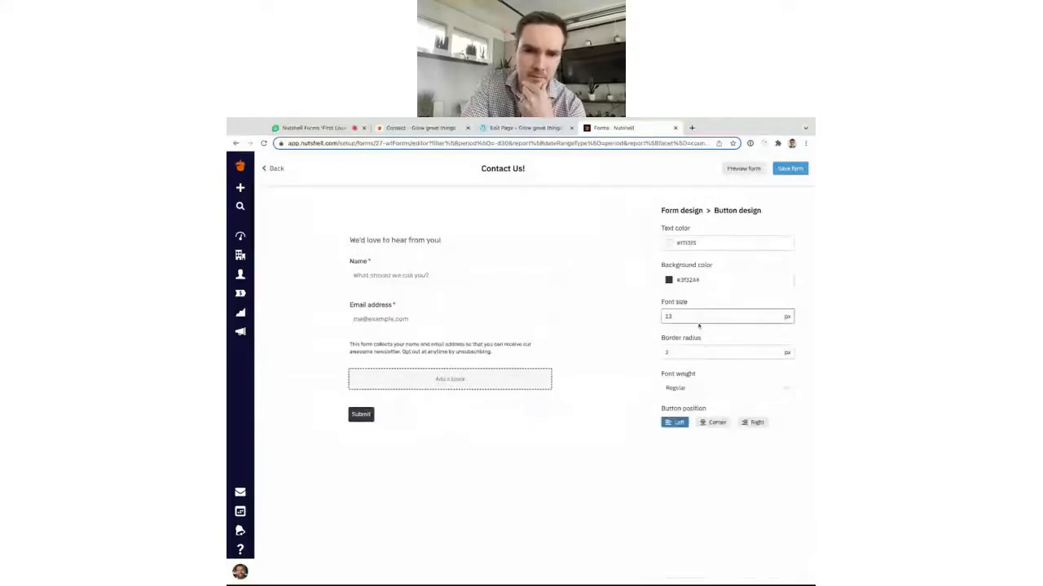
pyautogui.press('Up')
pyautogui.press('Up')
pyautogui.press('Up')
pyautogui.press('Up')
pyautogui.press('Up')
pyautogui.press('Up')
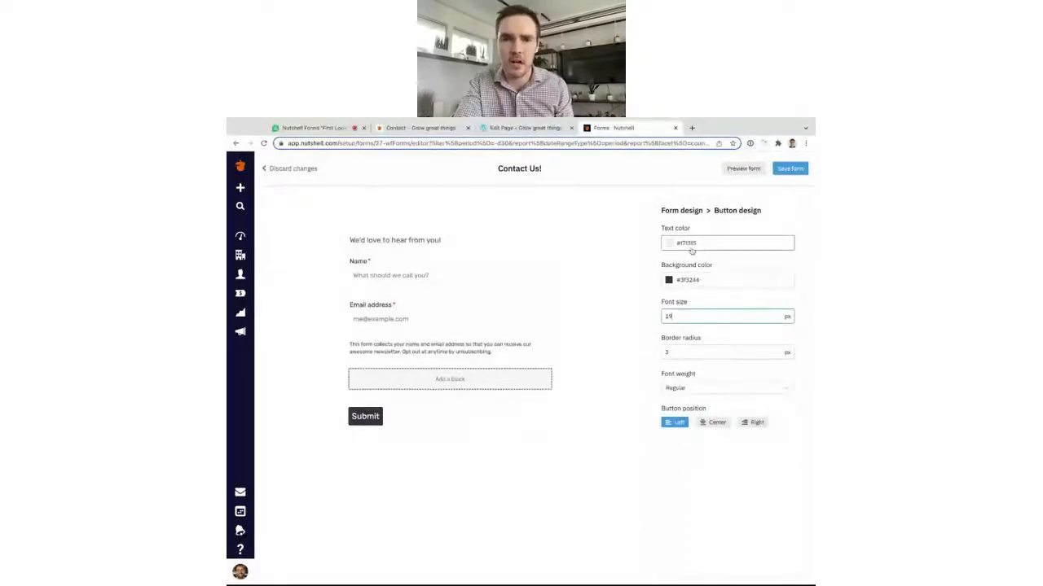
pyautogui.click(693, 354)
pyautogui.press('BackSpace')
pyautogui.write('7')
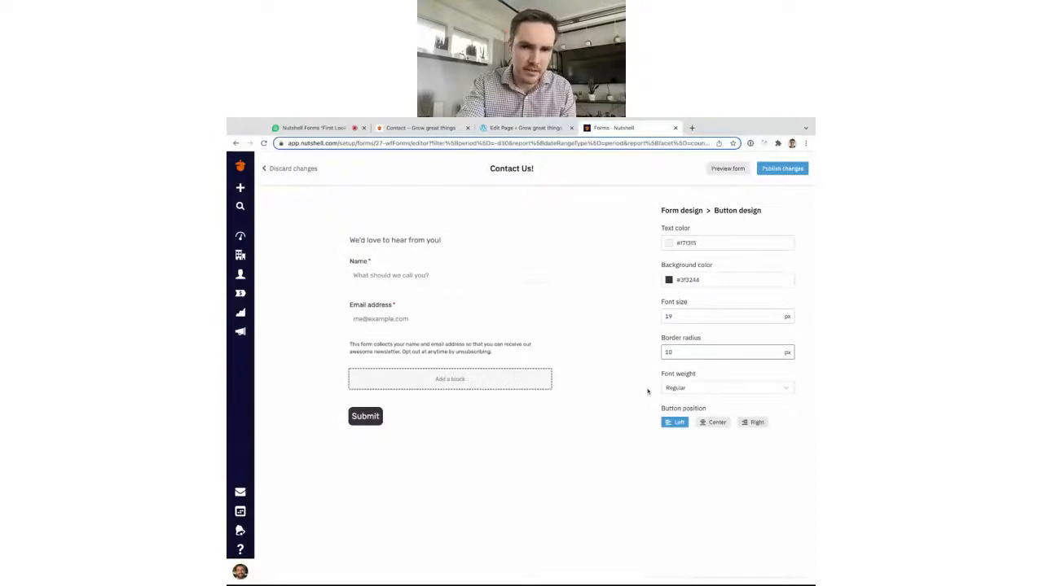
pyautogui.click(622, 398)
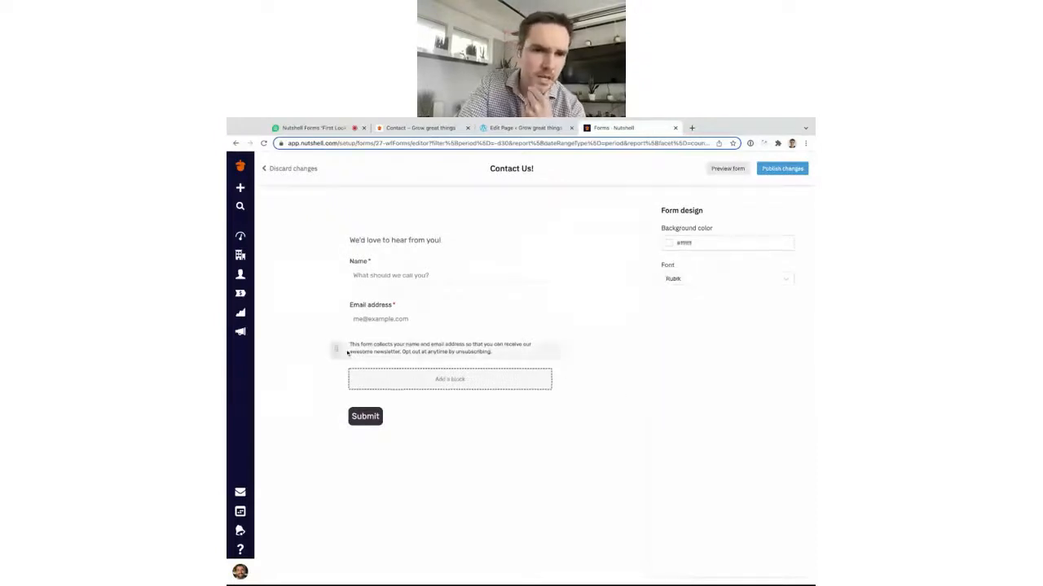
# Raise the form fields' font size from 16 to 19 px.
pyautogui.click(419, 308)
pyautogui.press('Up')
pyautogui.press('Up')
pyautogui.press('Up')
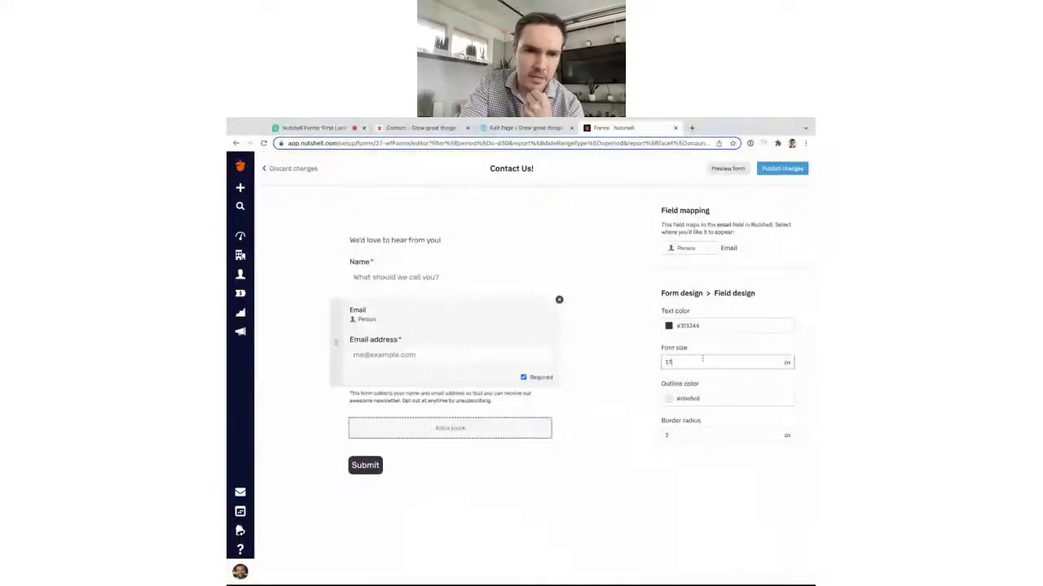
pyautogui.click(624, 382)
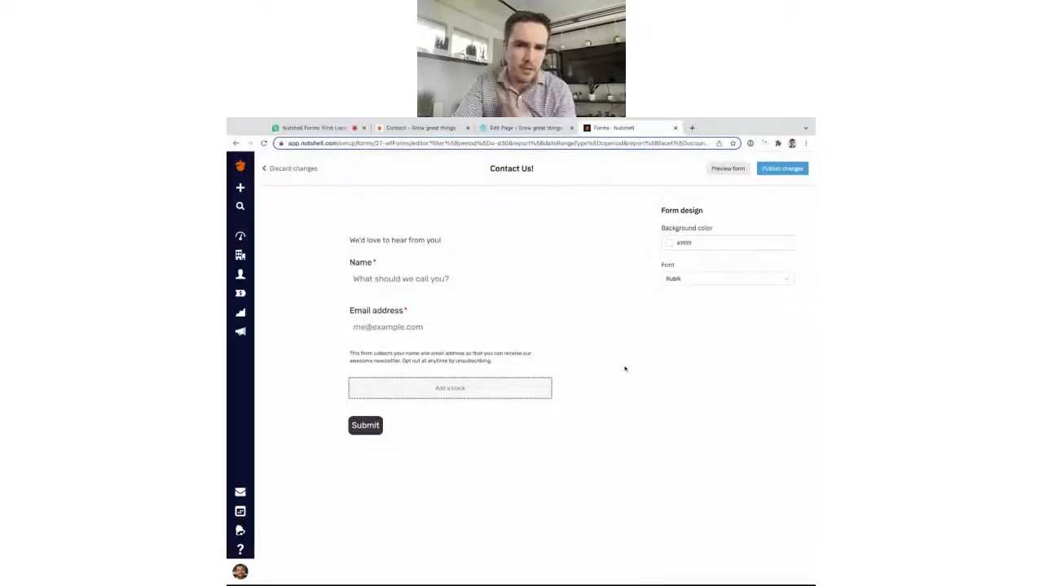
# Publish the Contact Us! form changes to every location where the form is embedded.
pyautogui.click(782, 167)
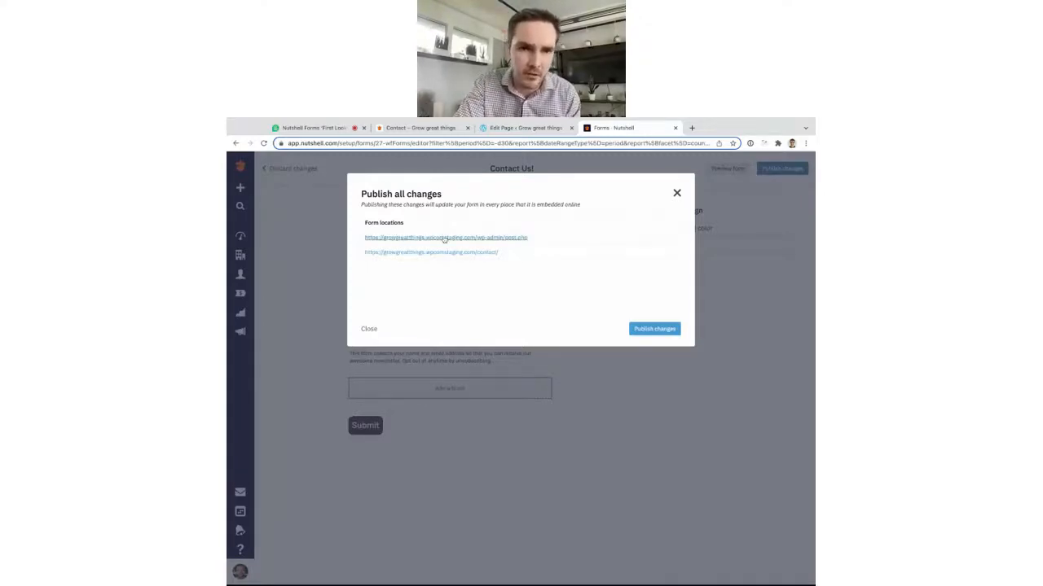
pyautogui.click(647, 331)
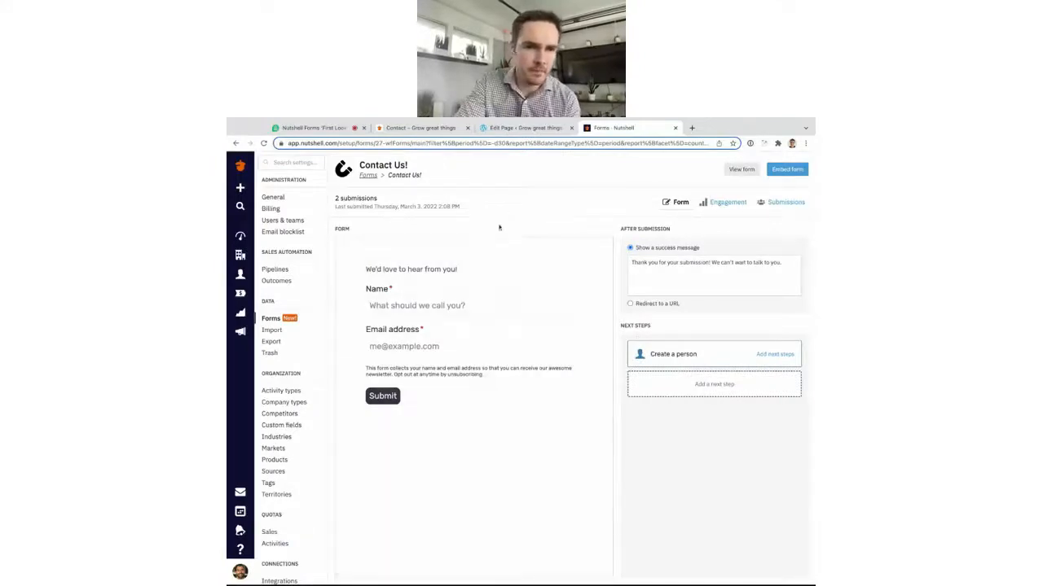
# On the reloaded Contact page, submit a test entry with a name and email address.
pyautogui.click(426, 129)
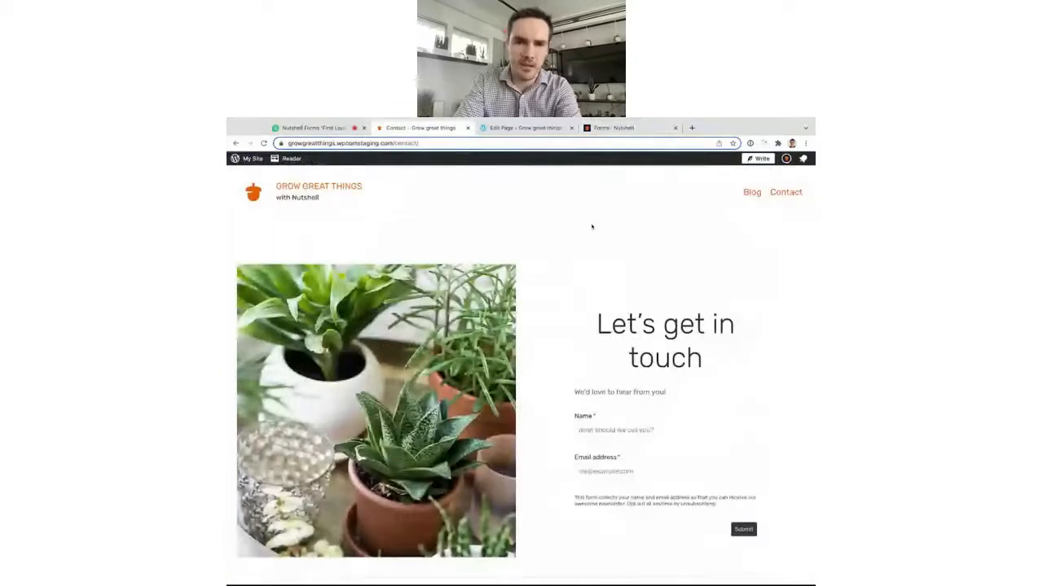
pyautogui.press('super+r')
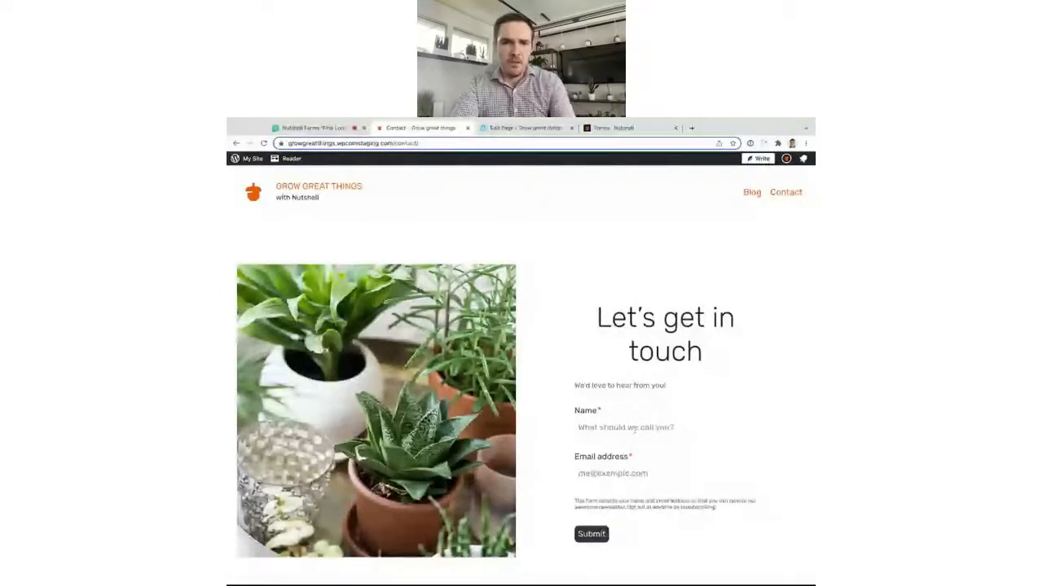
pyautogui.click(635, 430)
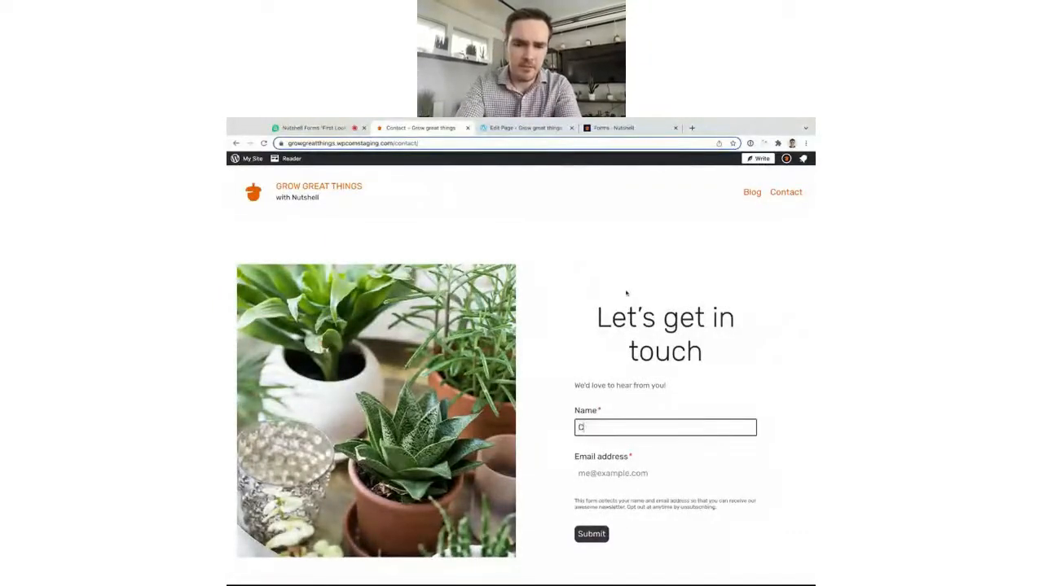
pyautogui.press('Tab')
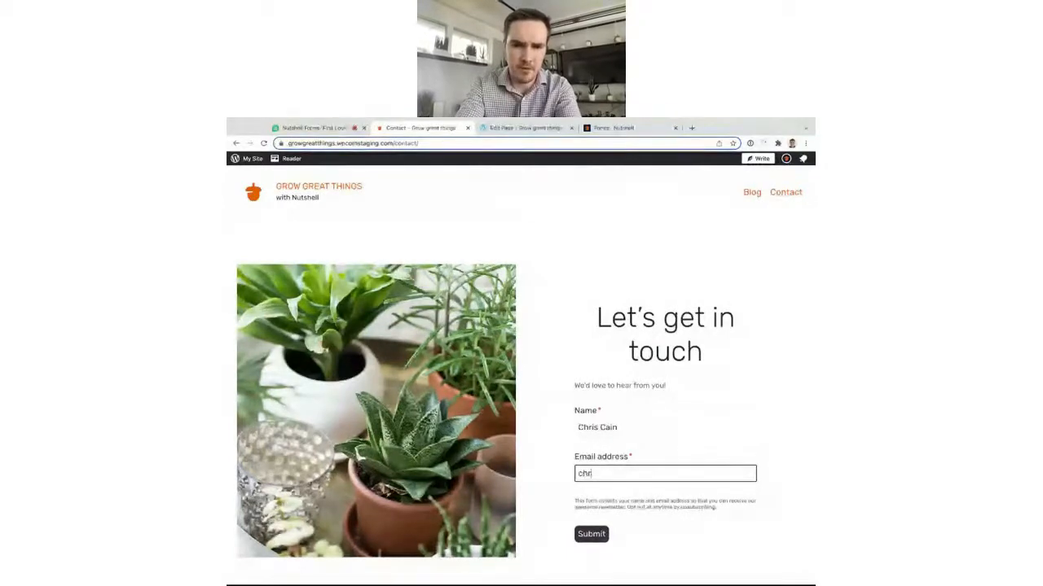
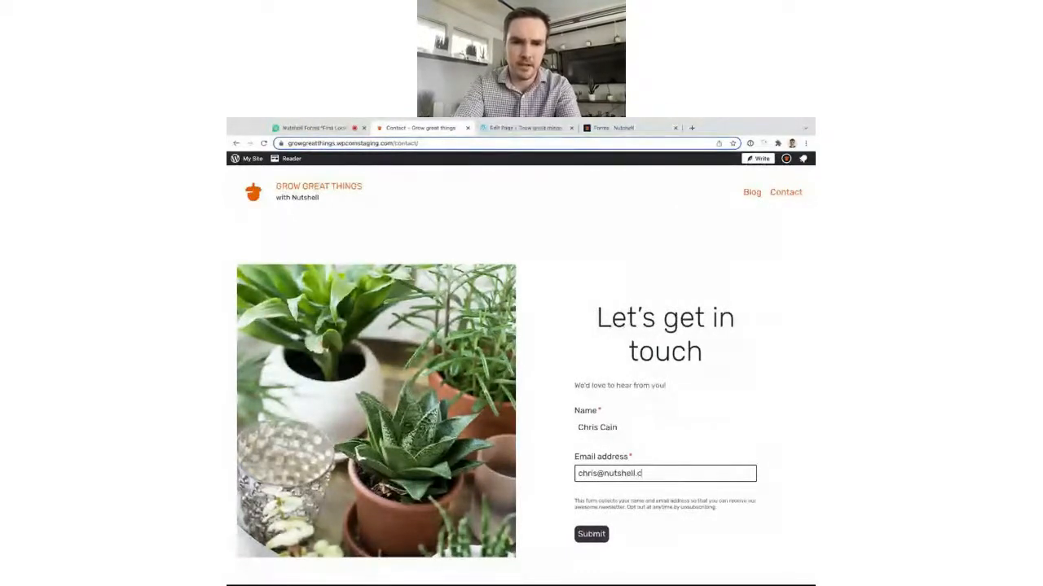
pyautogui.click(592, 534)
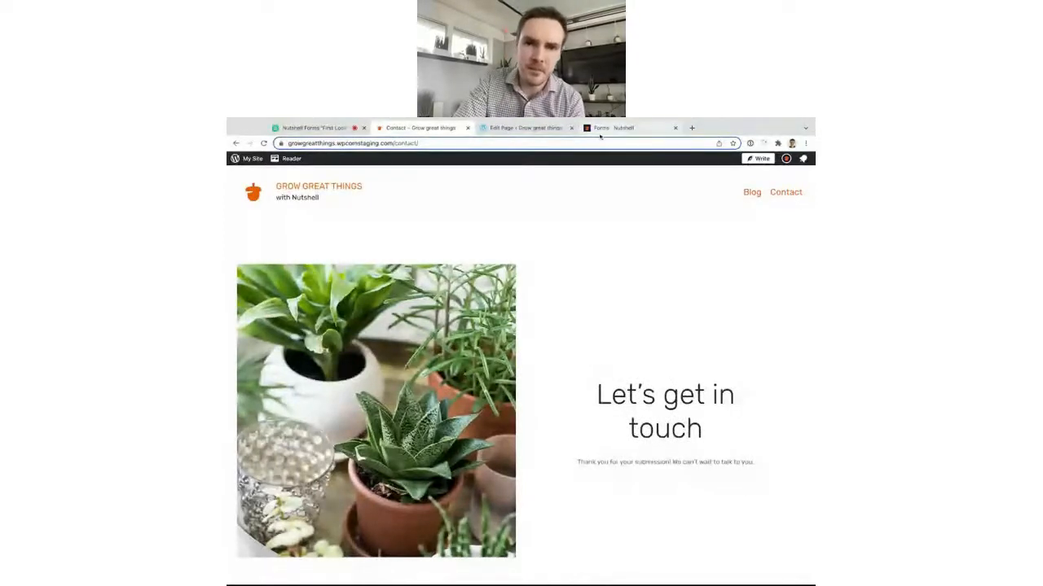
pyautogui.press('super+r')
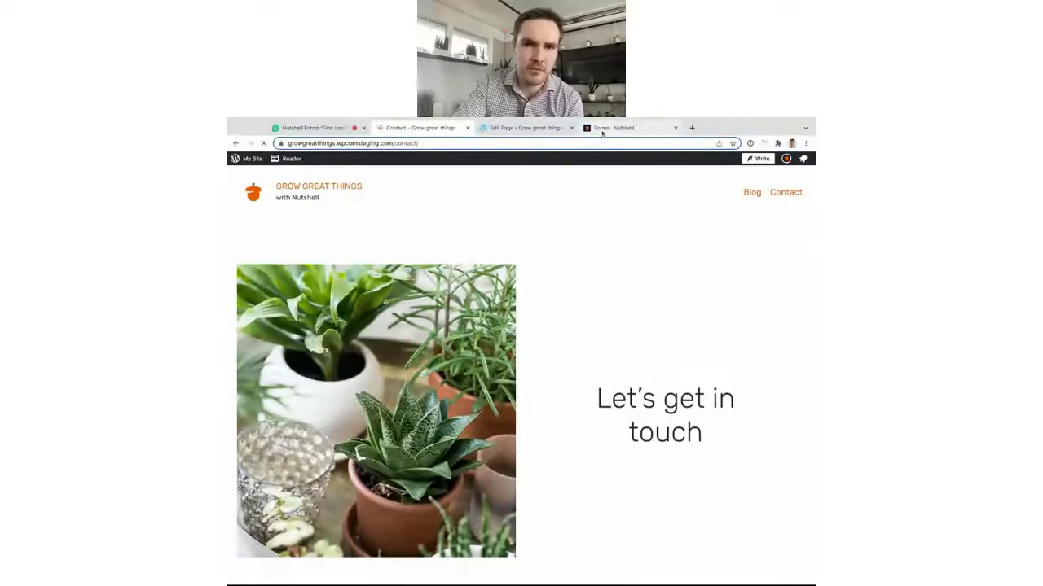
# Show the refreshed Contact Us! submissions list in Nutshell, including the new test entry.
pyautogui.click(608, 129)
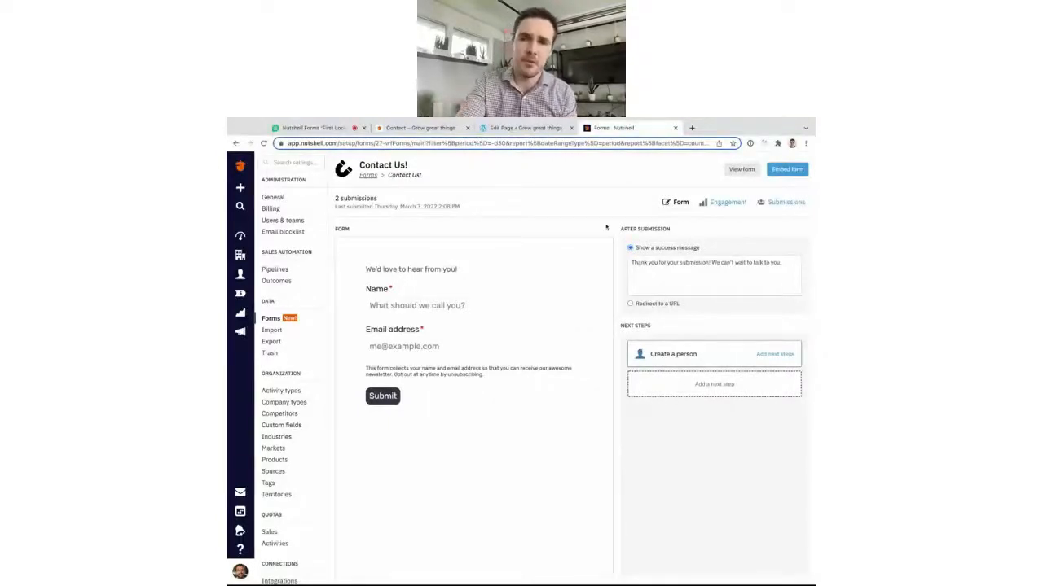
pyautogui.click(780, 204)
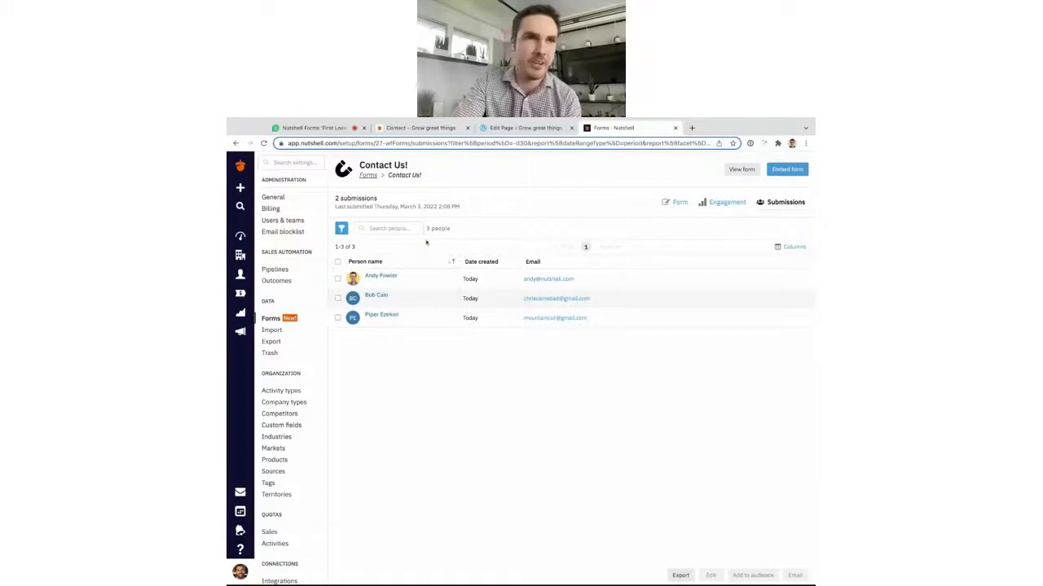
pyautogui.press('super+r')
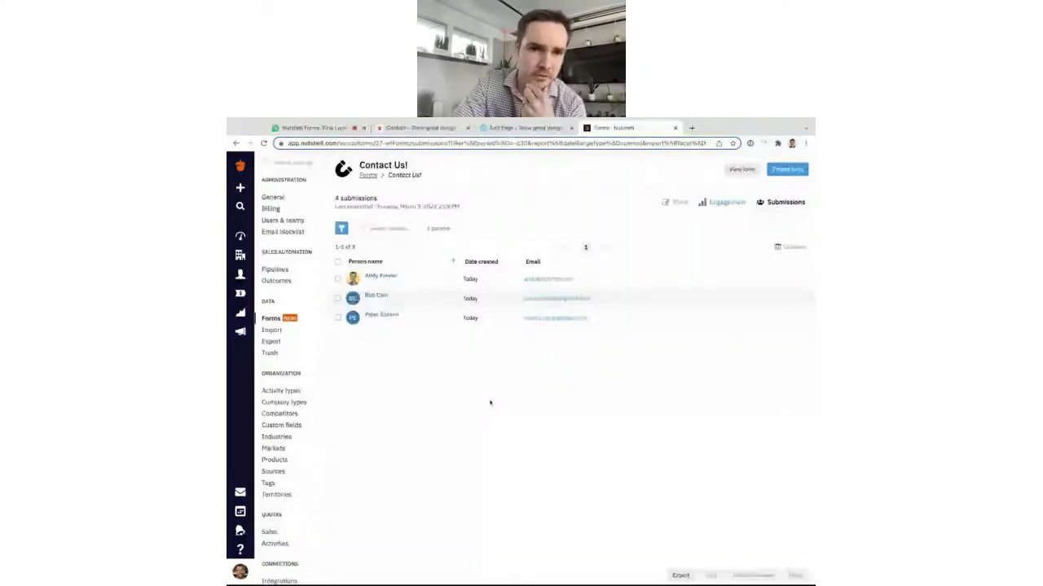
# Open the first submitter's person record and view its Contact Us! form submission details.
pyautogui.click(385, 278)
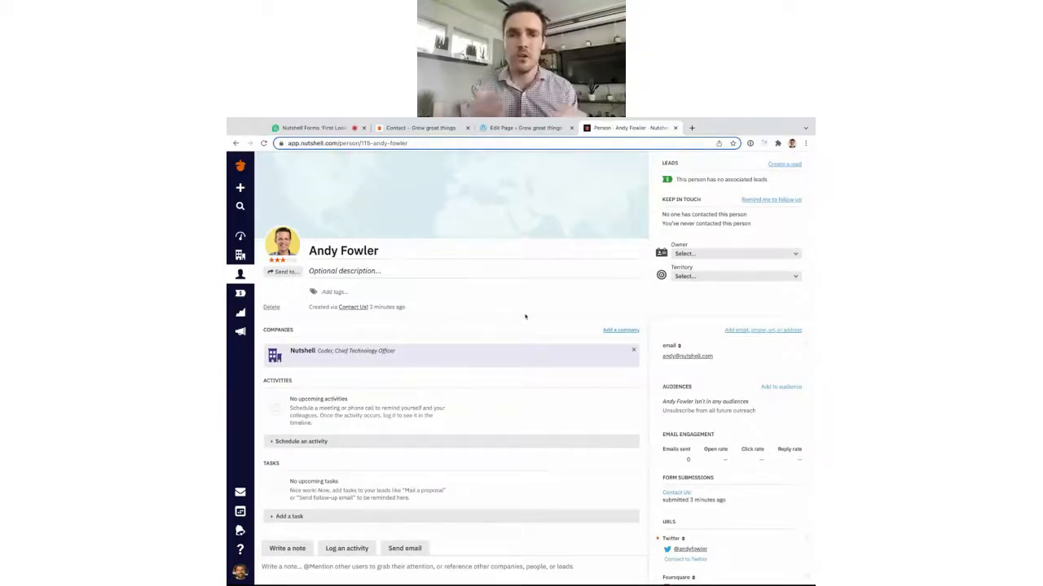
pyautogui.scroll(-1, 714, 366)
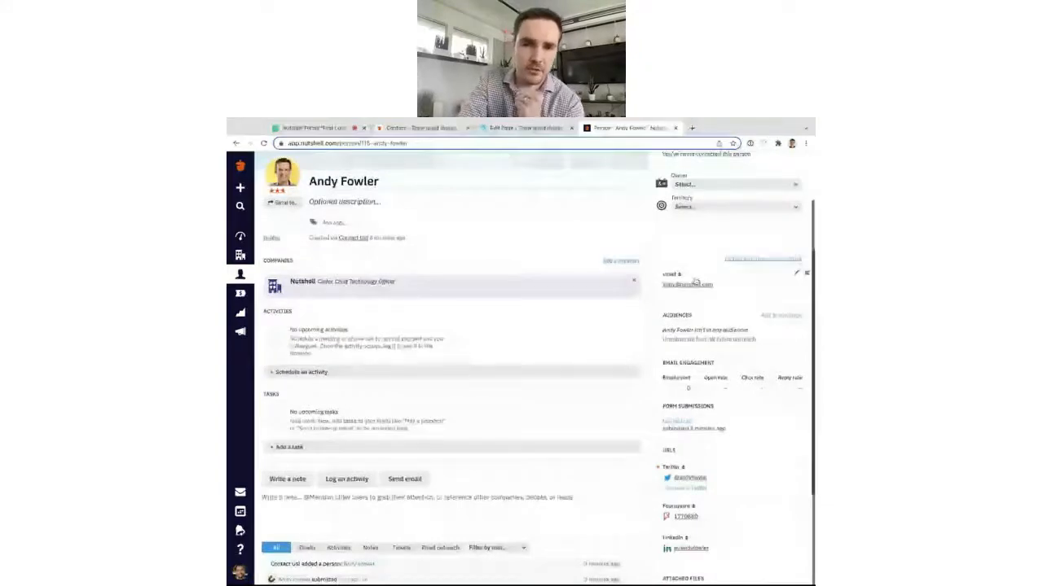
pyautogui.scroll(-1, 694, 282)
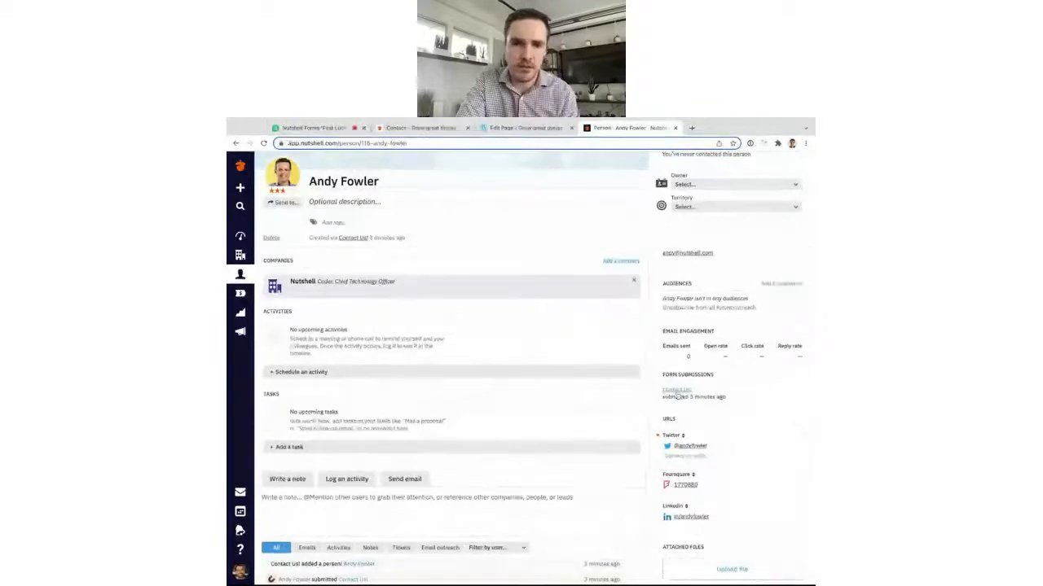
pyautogui.click(678, 390)
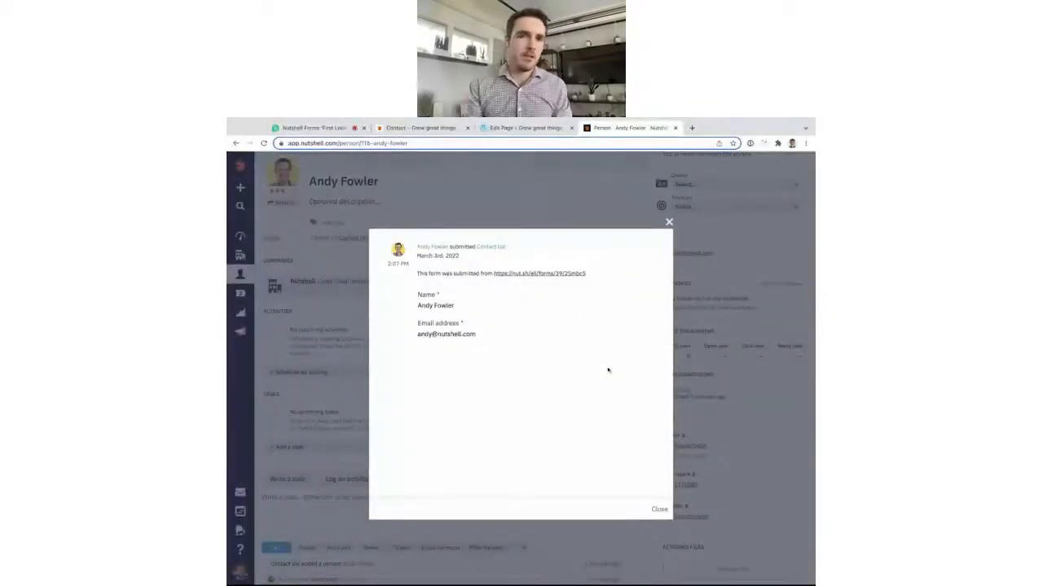
pyautogui.click(668, 228)
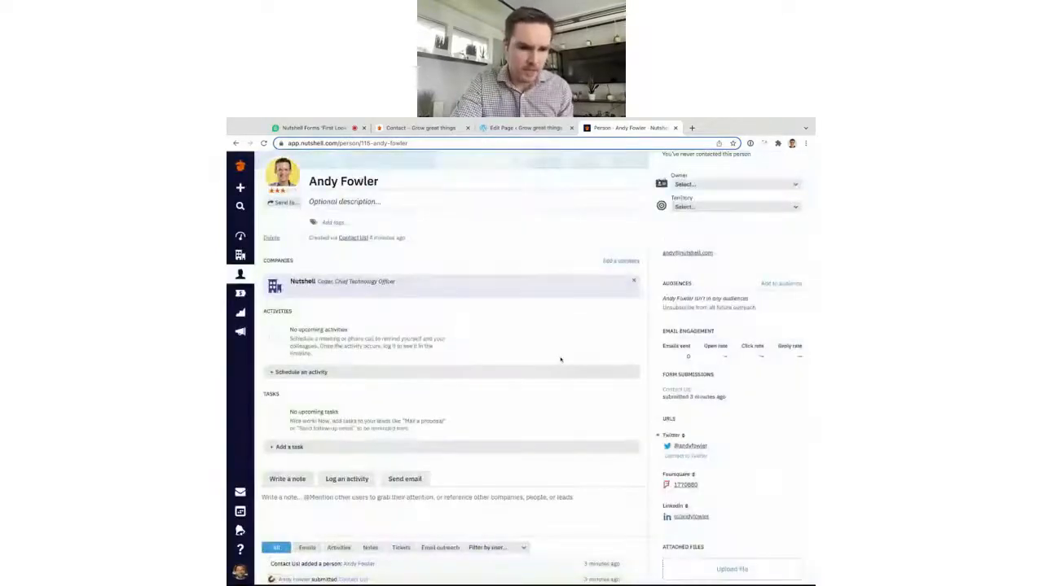
pyautogui.scroll(-1, 298, 543)
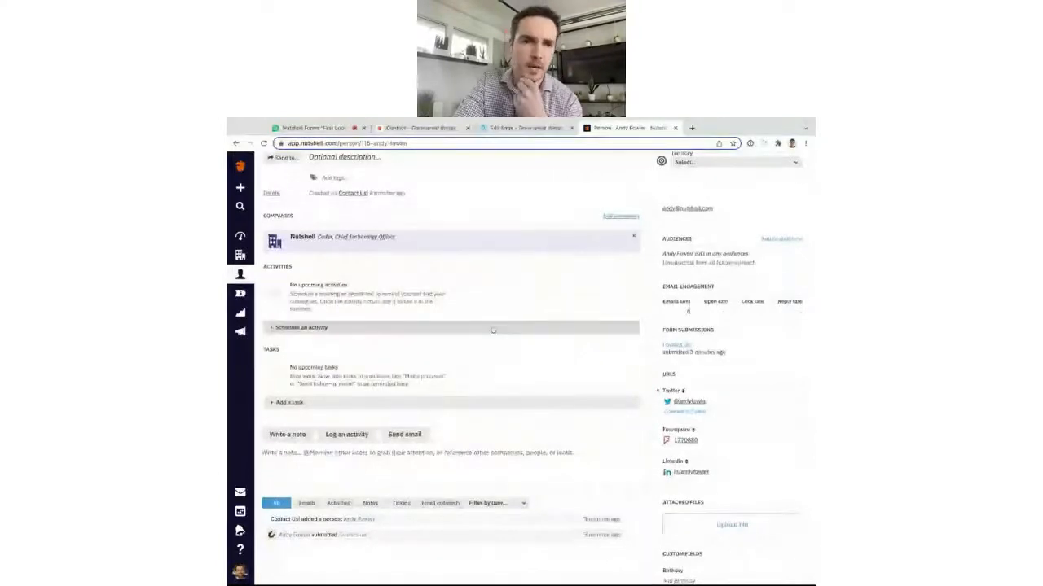
pyautogui.scroll(2, 493, 330)
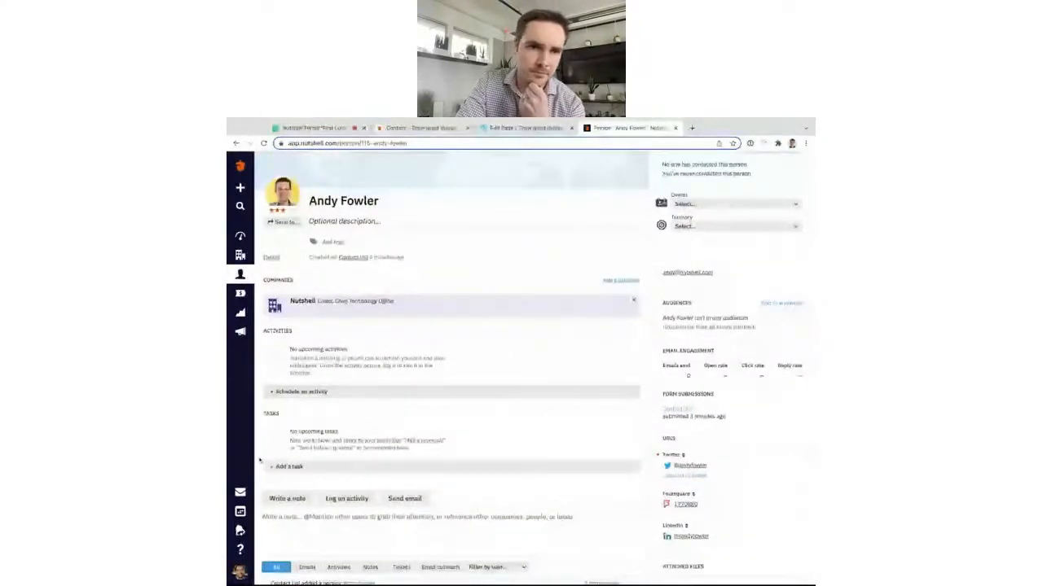
# Go to Company settings, then Forms, and open the Contact Us! form in the editor.
pyautogui.click(240, 572)
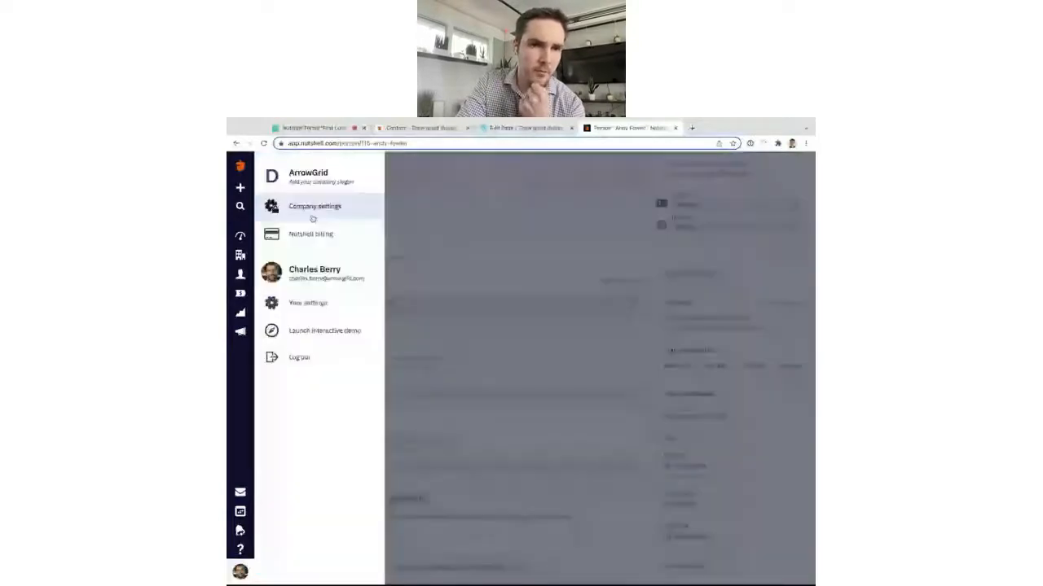
pyautogui.click(312, 217)
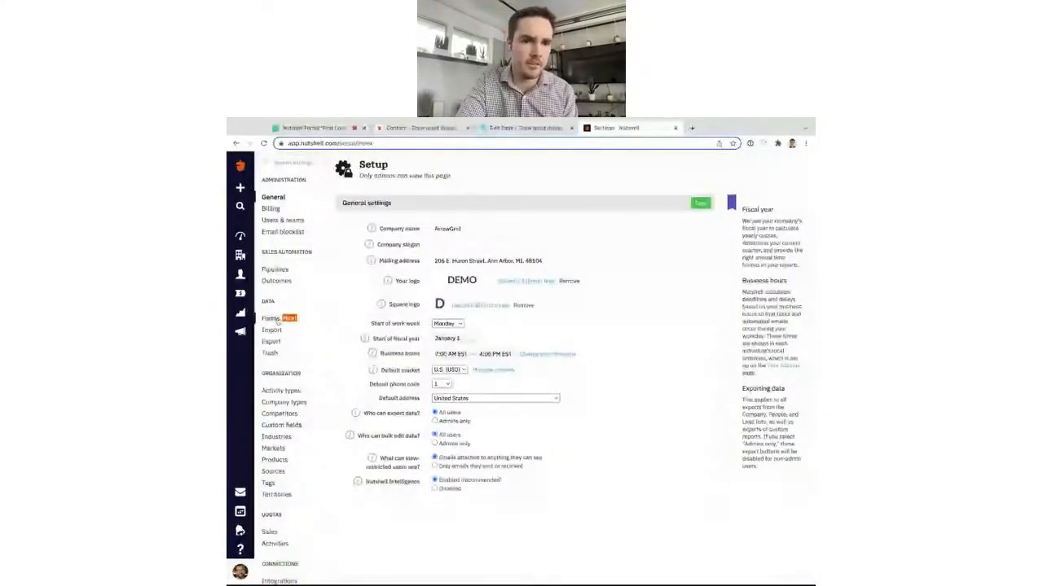
pyautogui.click(271, 319)
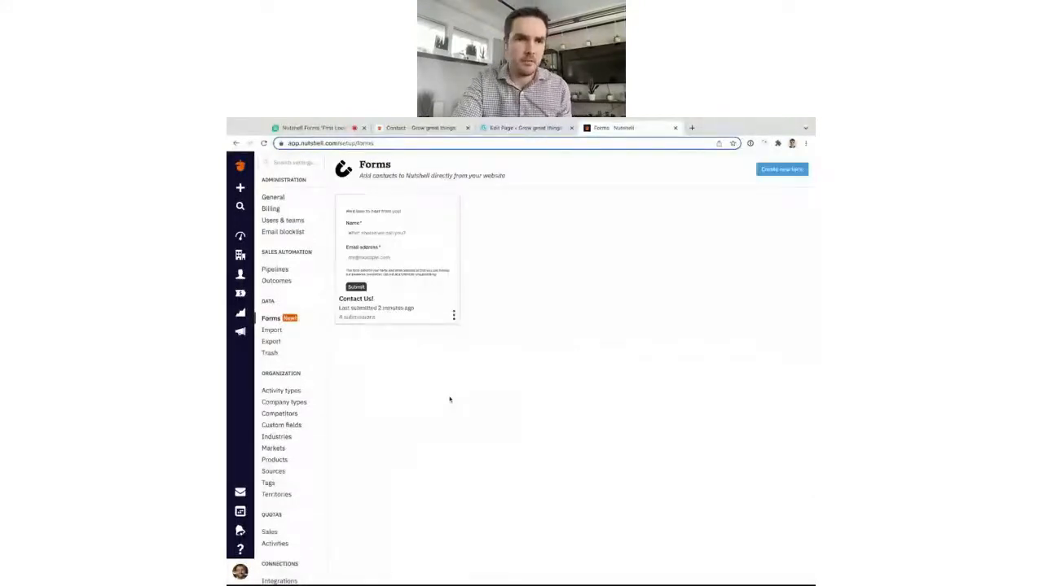
pyautogui.click(416, 277)
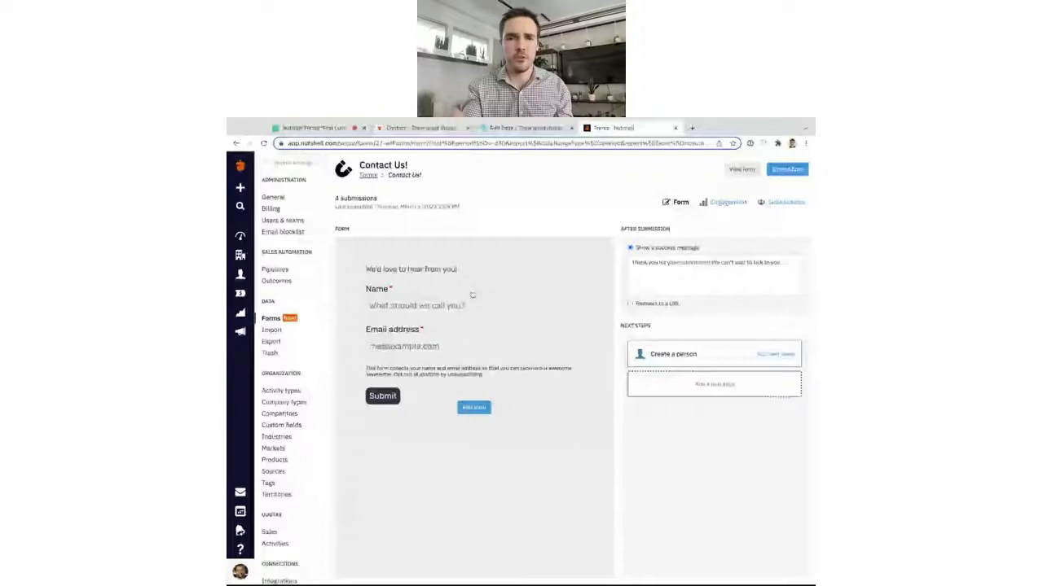
pyautogui.click(474, 407)
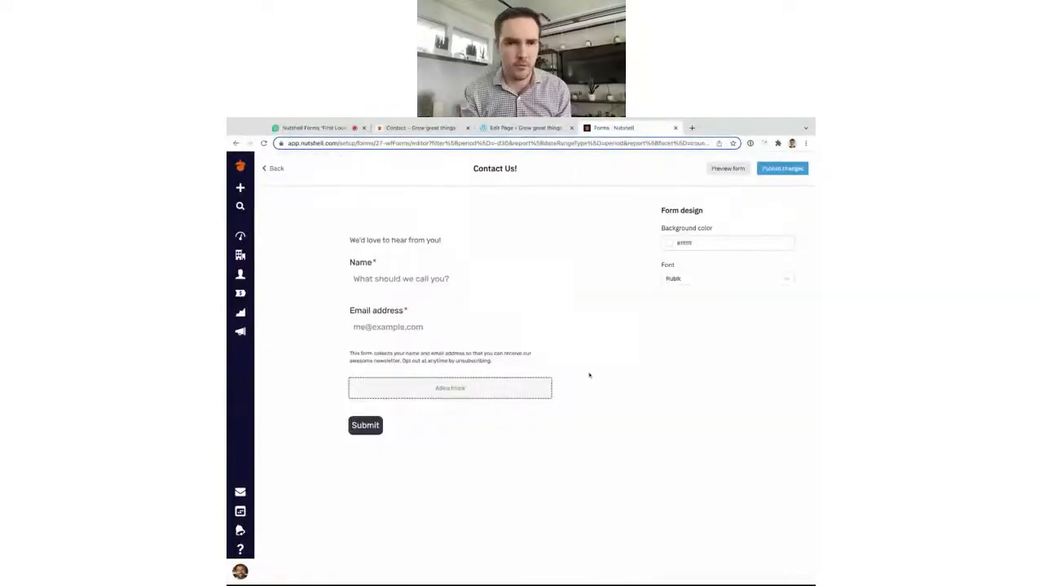
# Add a header block to the Contact Us! form.
pyautogui.click(547, 388)
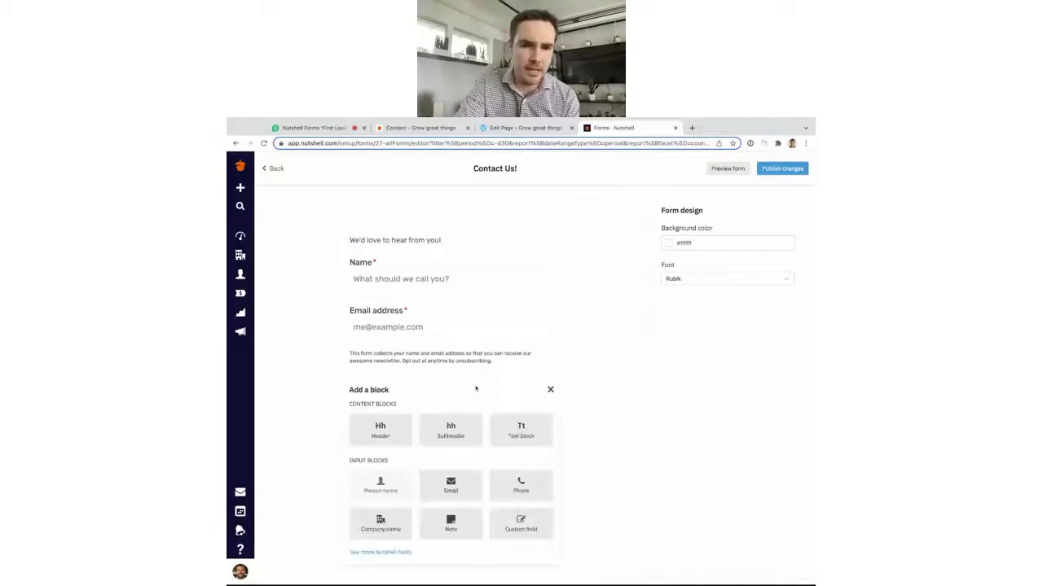
pyautogui.scroll(-2, 582, 382)
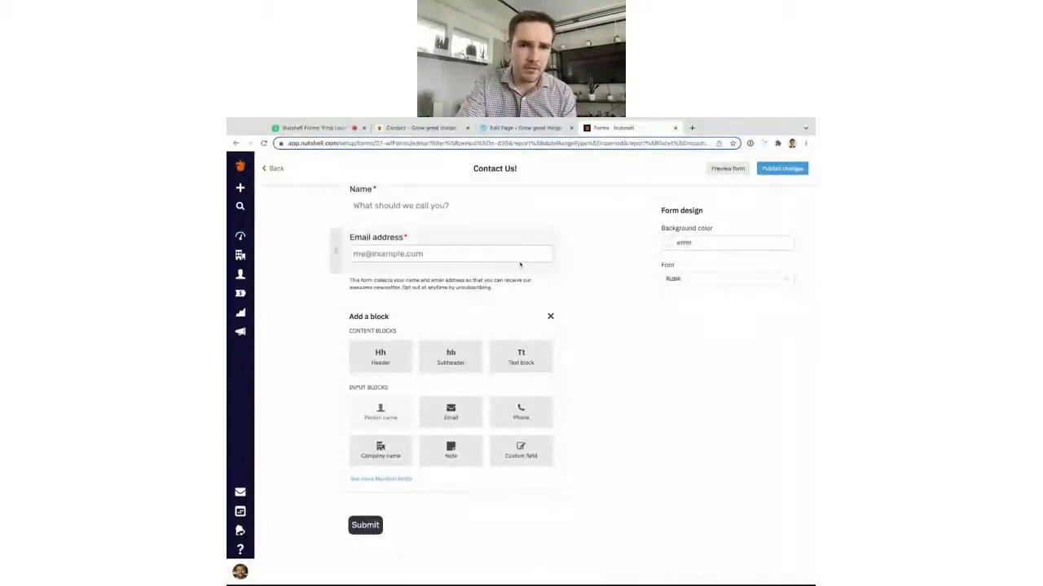
pyautogui.scroll(2, 518, 265)
pyautogui.click(381, 411)
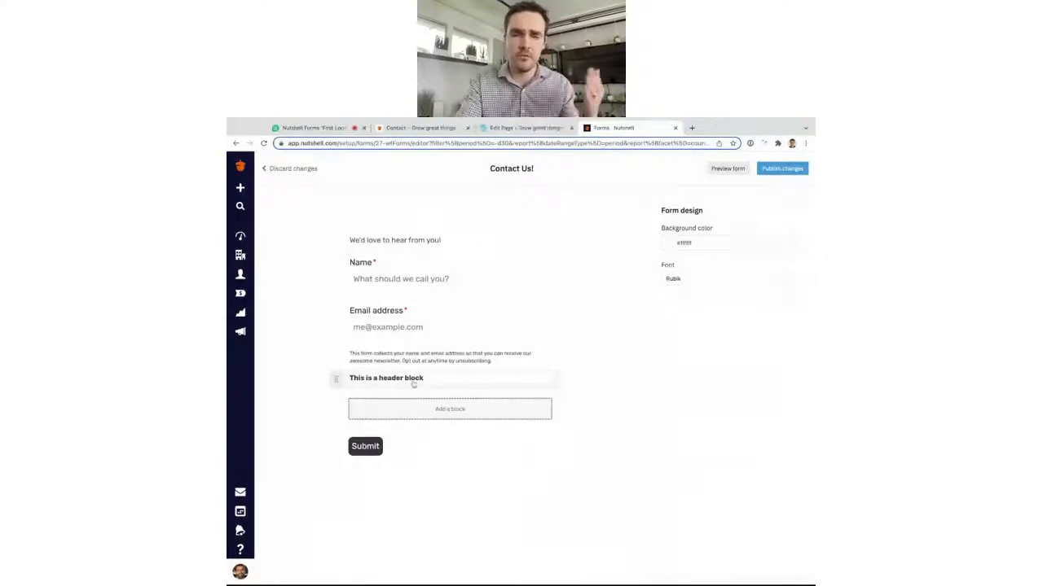
# Delete the placeholder header block and bring up the list of blocks to add.
pyautogui.click(412, 380)
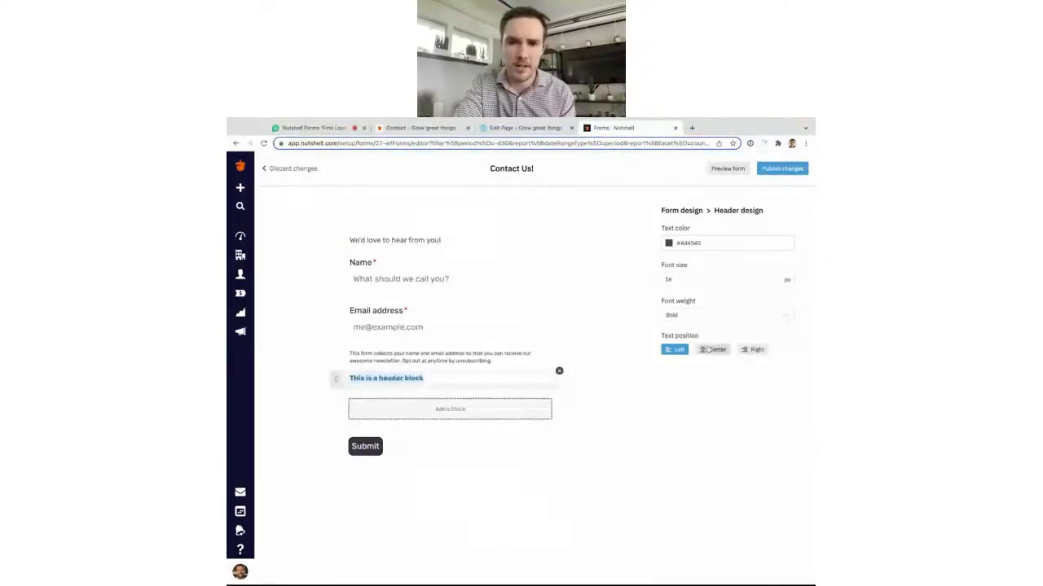
pyautogui.click(477, 377)
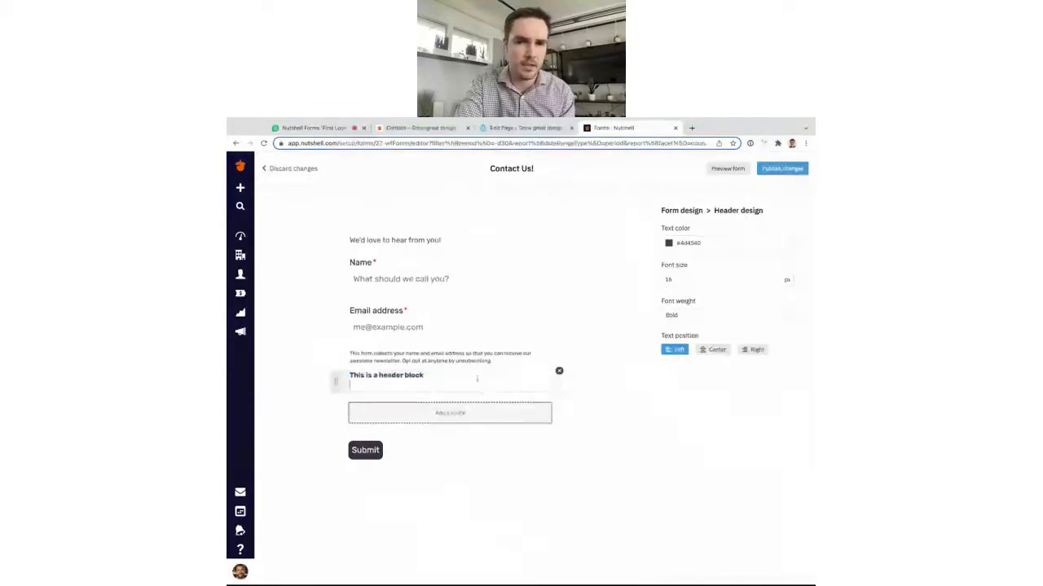
pyautogui.click(559, 372)
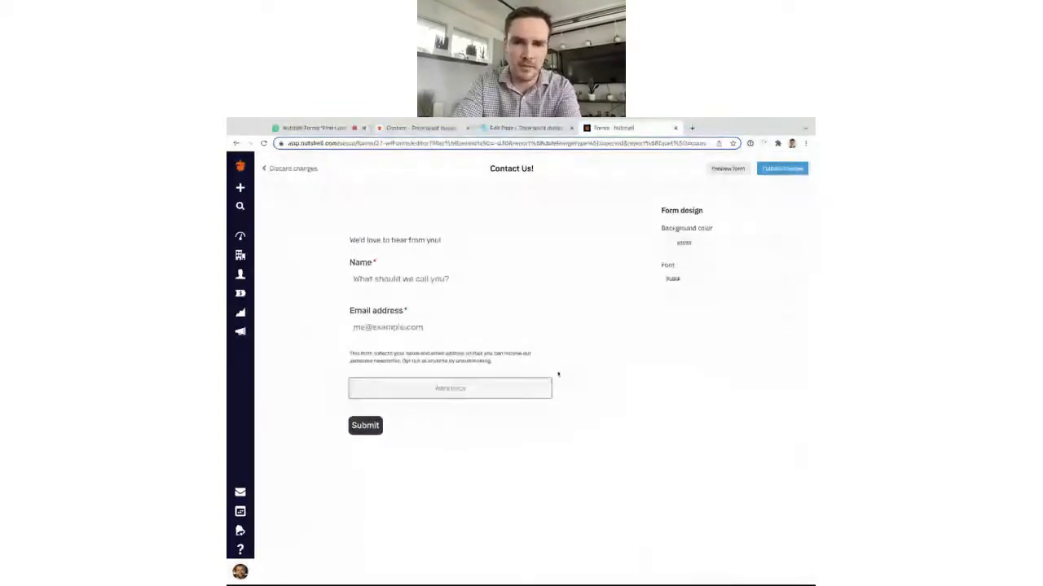
pyautogui.click(481, 391)
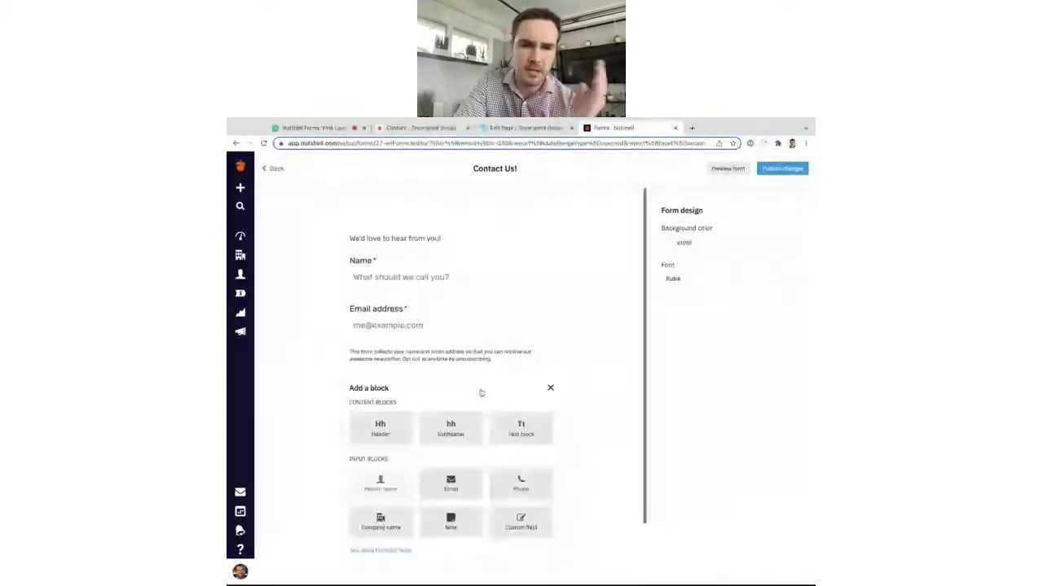
# Add a Note field labelled "How'd did you hear about us?" to the form.
pyautogui.scroll(-2, 480, 393)
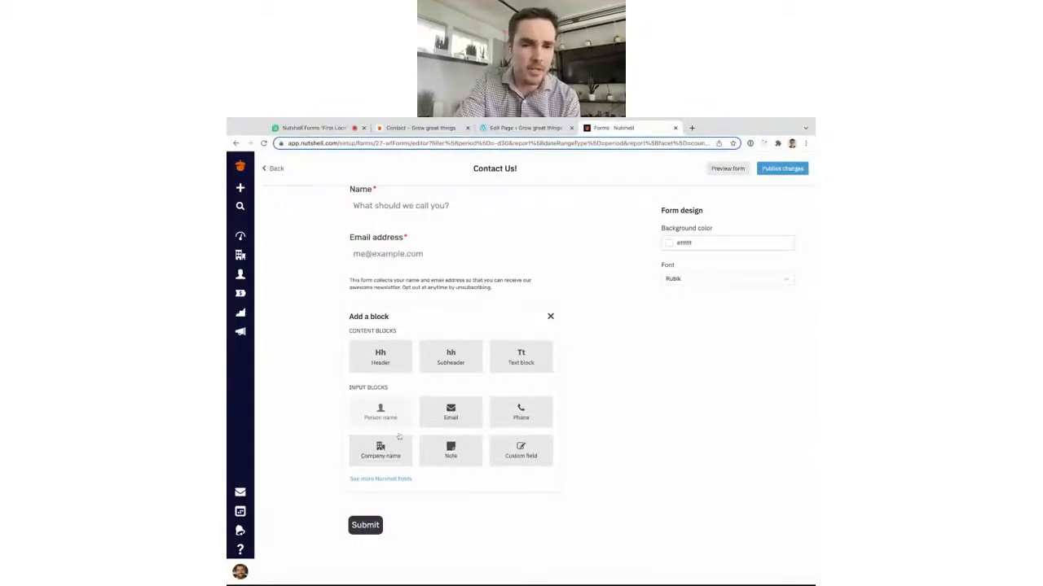
pyautogui.click(452, 451)
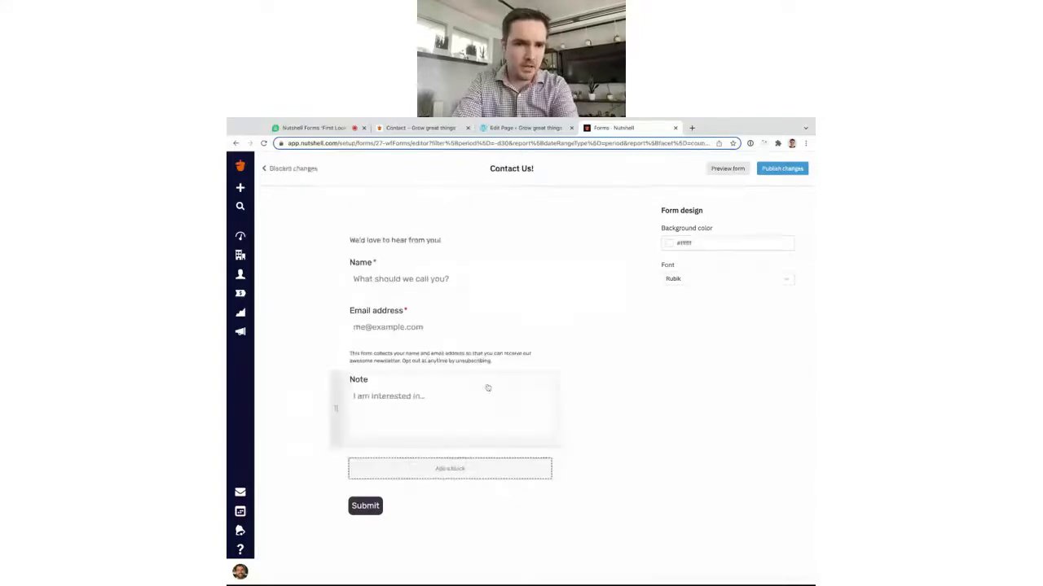
pyautogui.click(487, 388)
pyautogui.write("How'd y")
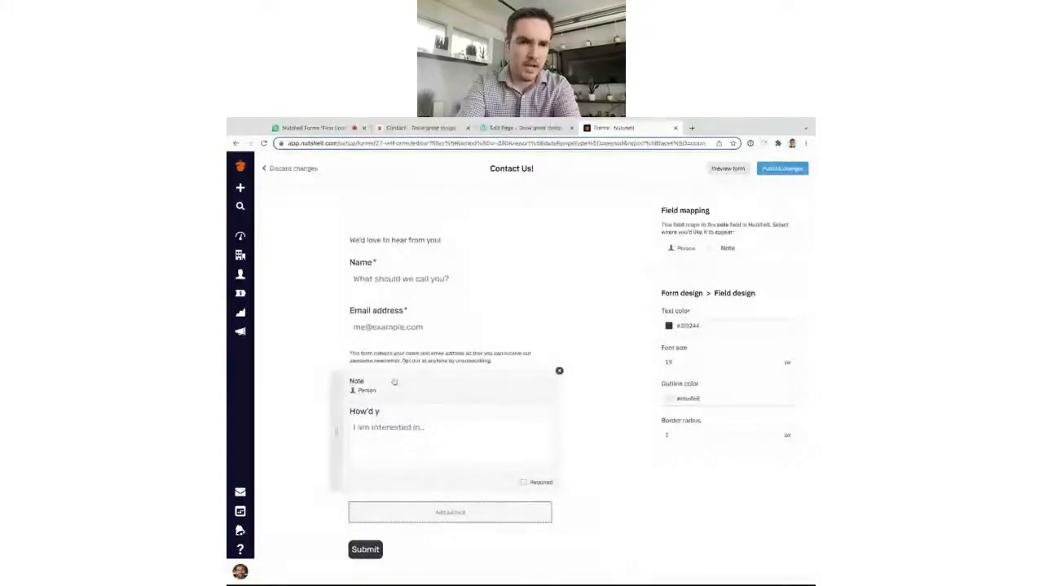
pyautogui.press('BackSpace')
pyautogui.write('did you hear about us?')
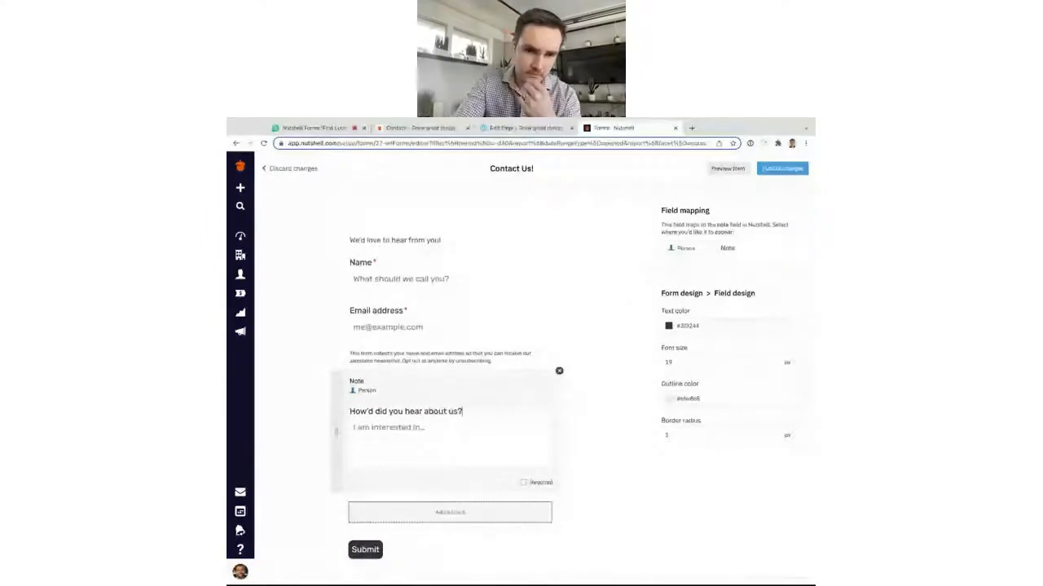
pyautogui.hotkey('ctrl', 'a')
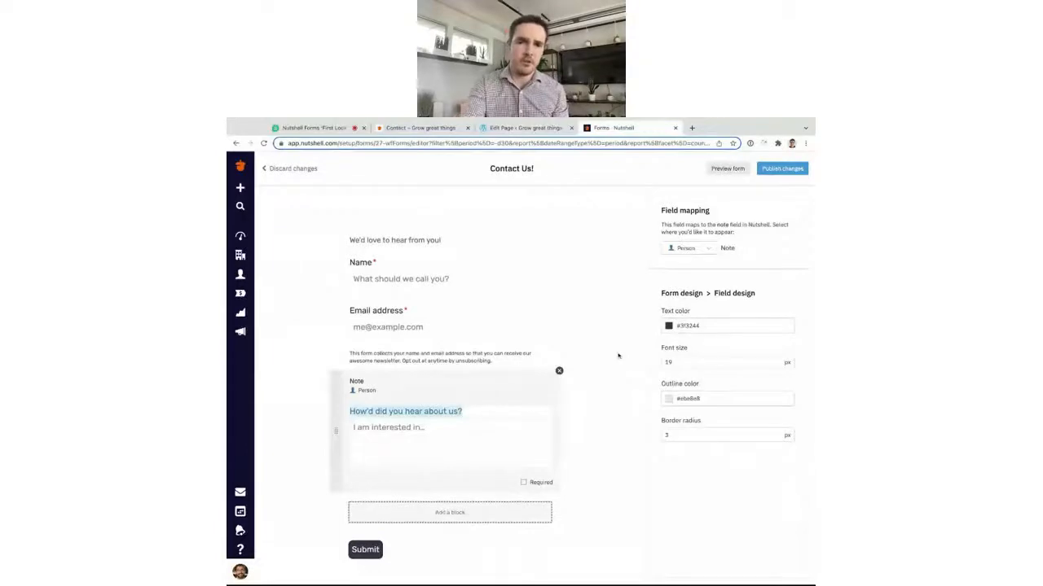
pyautogui.click(618, 356)
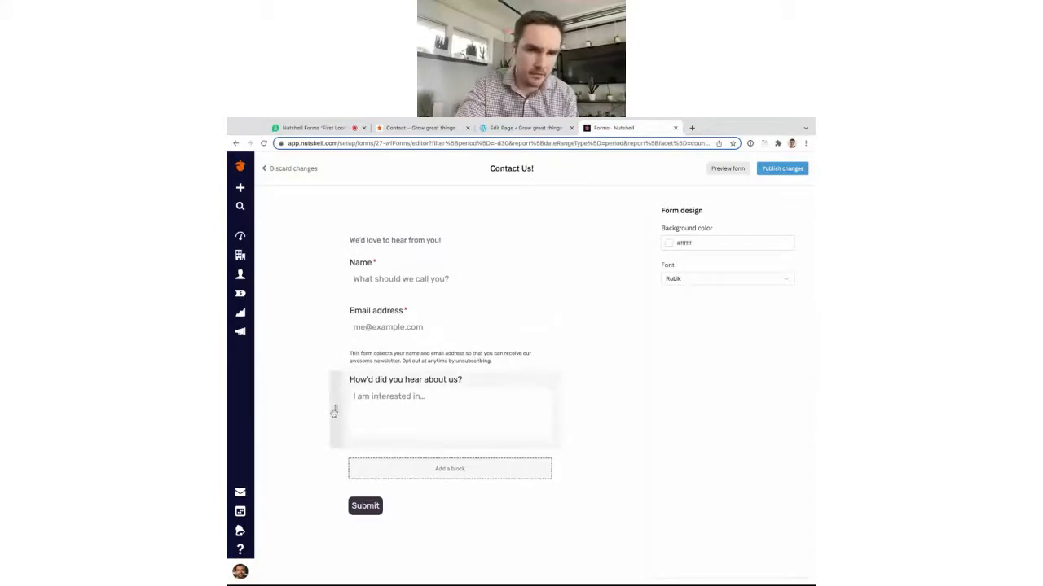
# Move the newsletter note below the question field, then browse the addable blocks list.
pyautogui.moveTo(333, 413)
pyautogui.mouseDown()
pyautogui.moveTo(336, 343)
pyautogui.moveTo(336, 408)
pyautogui.mouseUp()
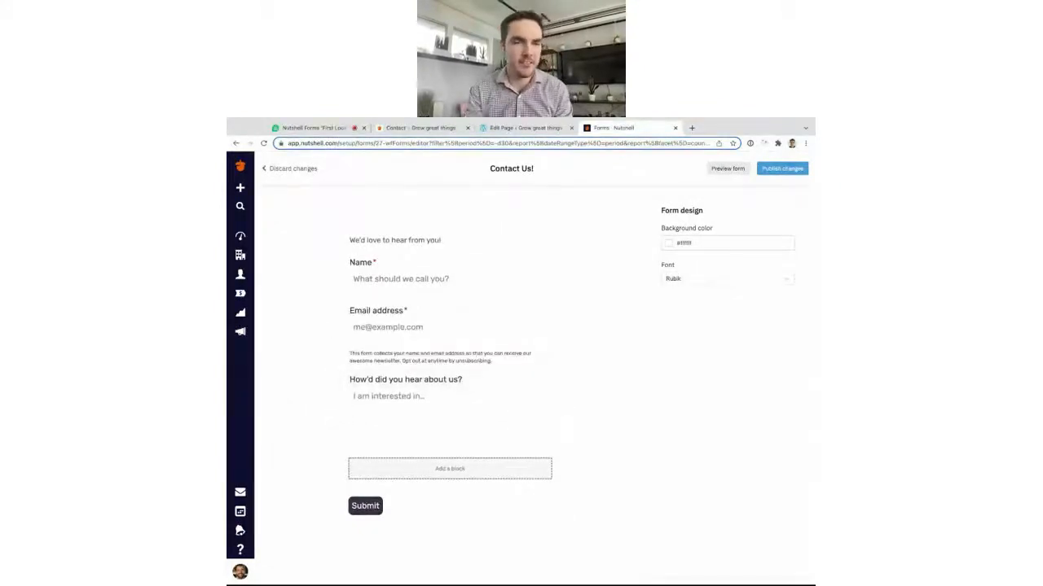
pyautogui.moveTo(335, 355); pyautogui.dragTo(338, 417)
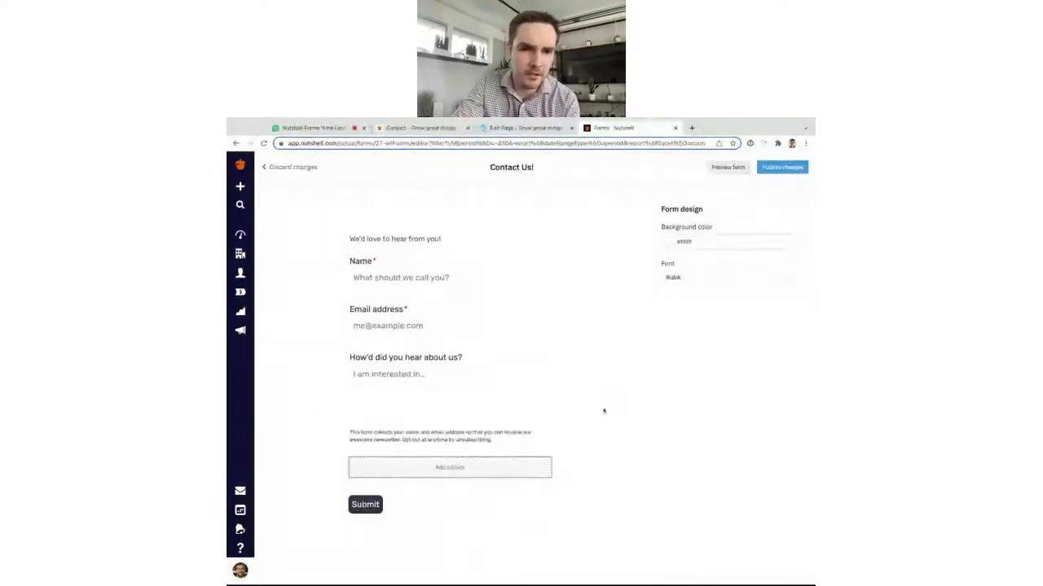
pyautogui.click(481, 473)
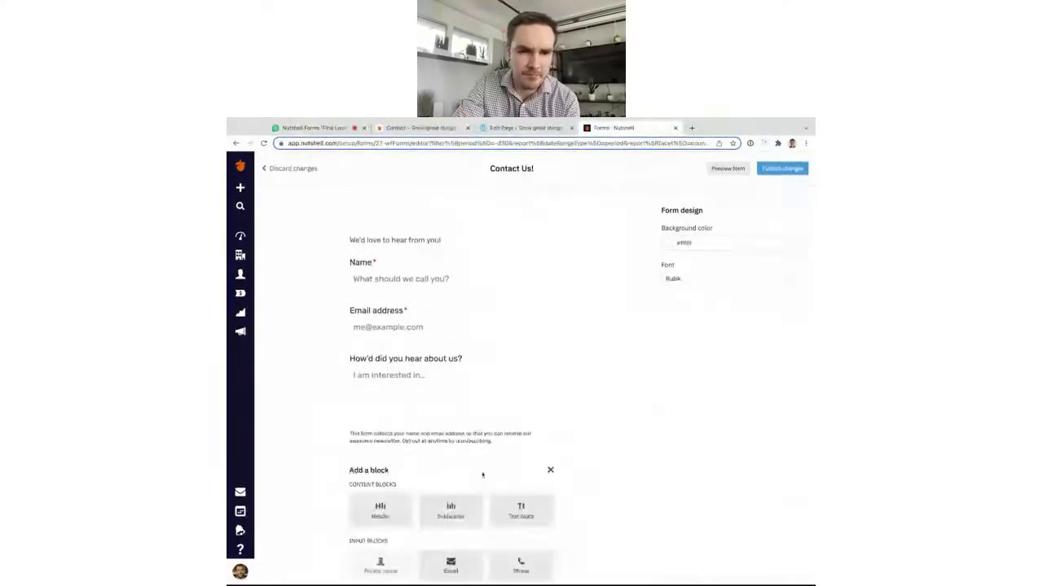
pyautogui.scroll(-2, 527, 469)
pyautogui.scroll(-1, 613, 413)
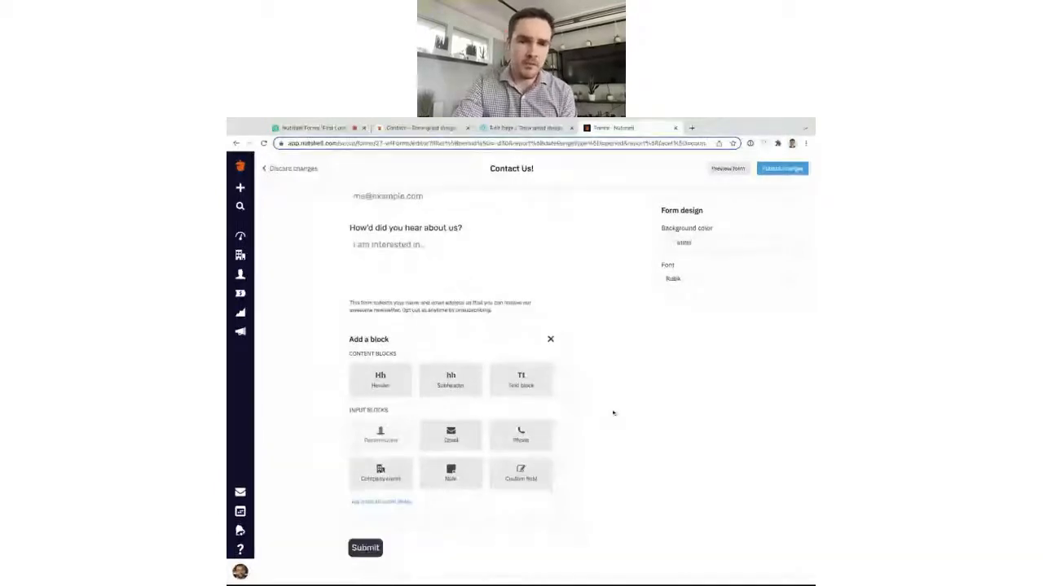
pyautogui.scroll(-1, 613, 413)
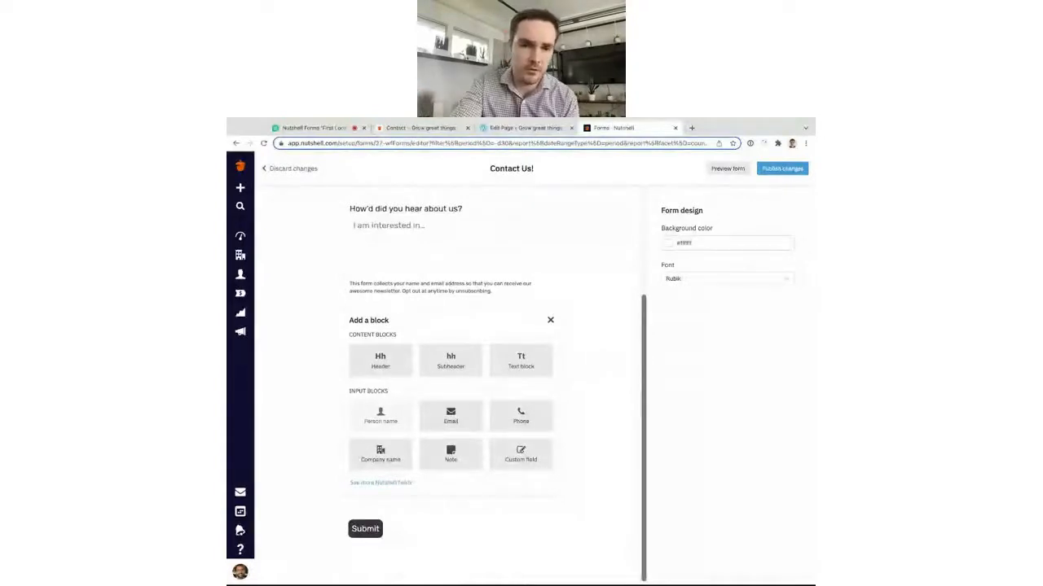
pyautogui.scroll(-1, 583, 417)
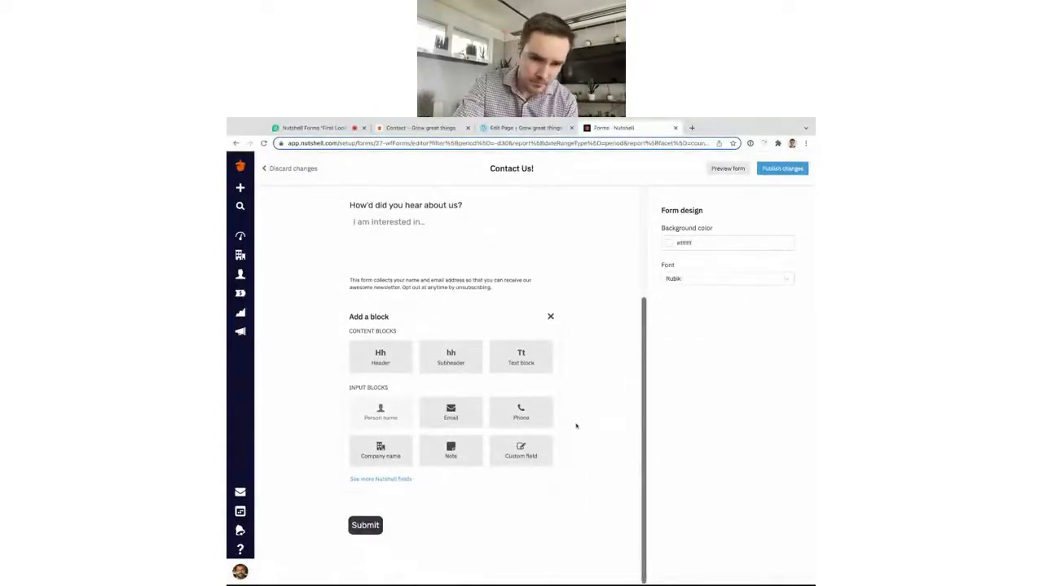
# Add the How'd You Hear About Us? Nutshell field and drag it above the newsletter text.
pyautogui.click(388, 481)
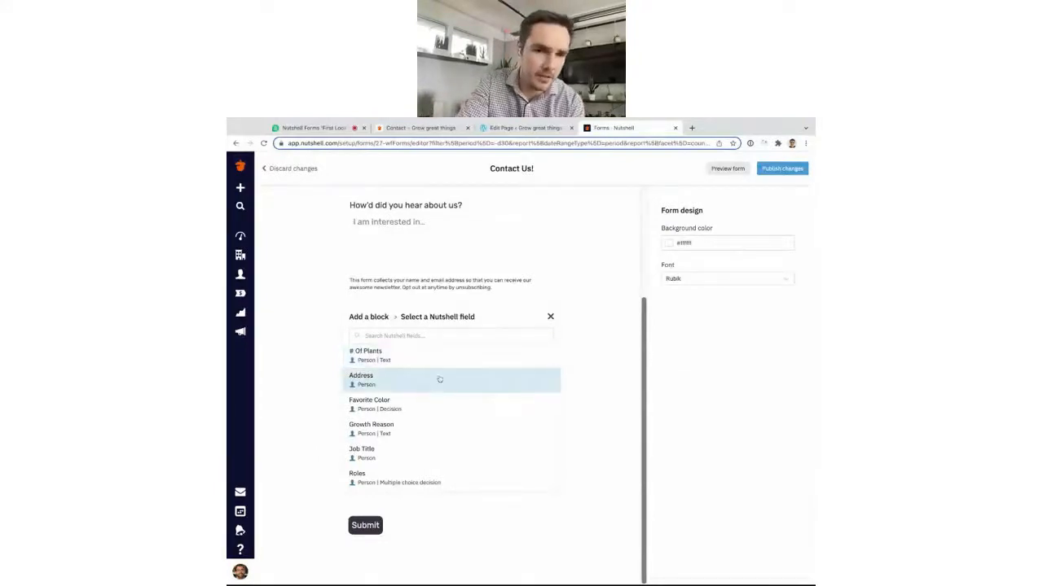
pyautogui.scroll(-1, 432, 375)
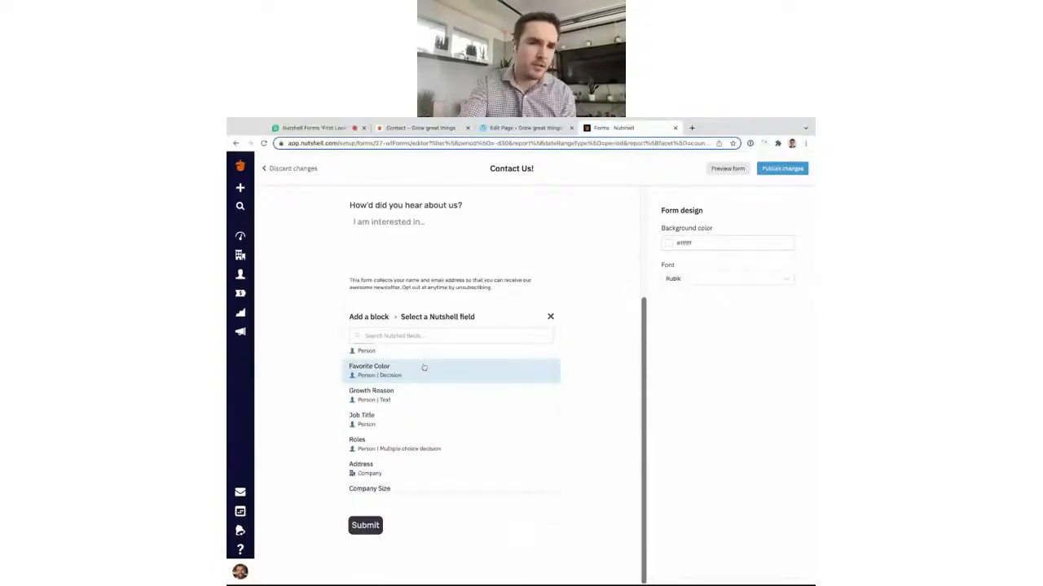
pyautogui.scroll(-1, 411, 395)
pyautogui.scroll(-1, 410, 394)
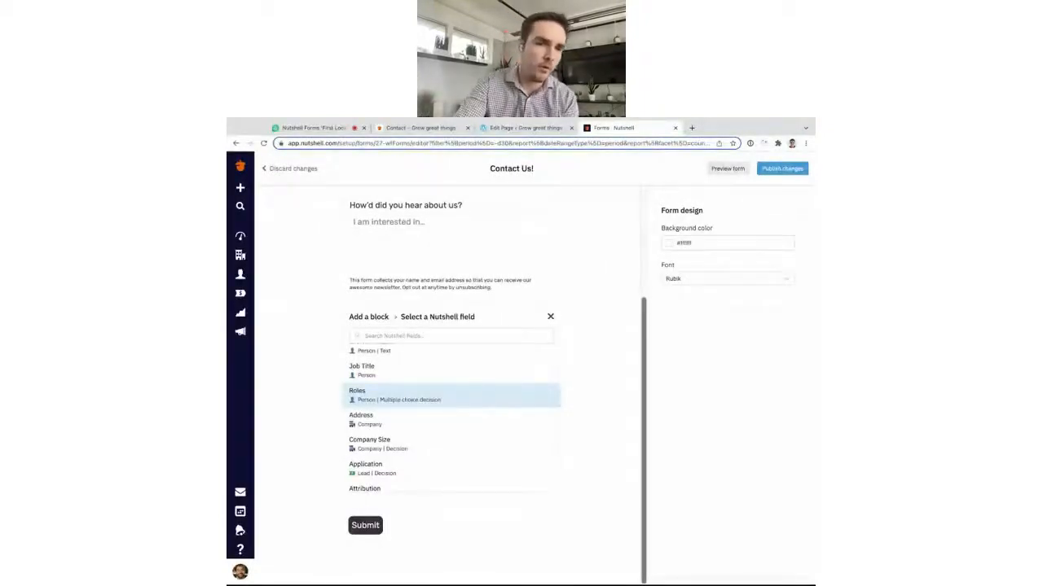
pyautogui.scroll(-2, 451, 418)
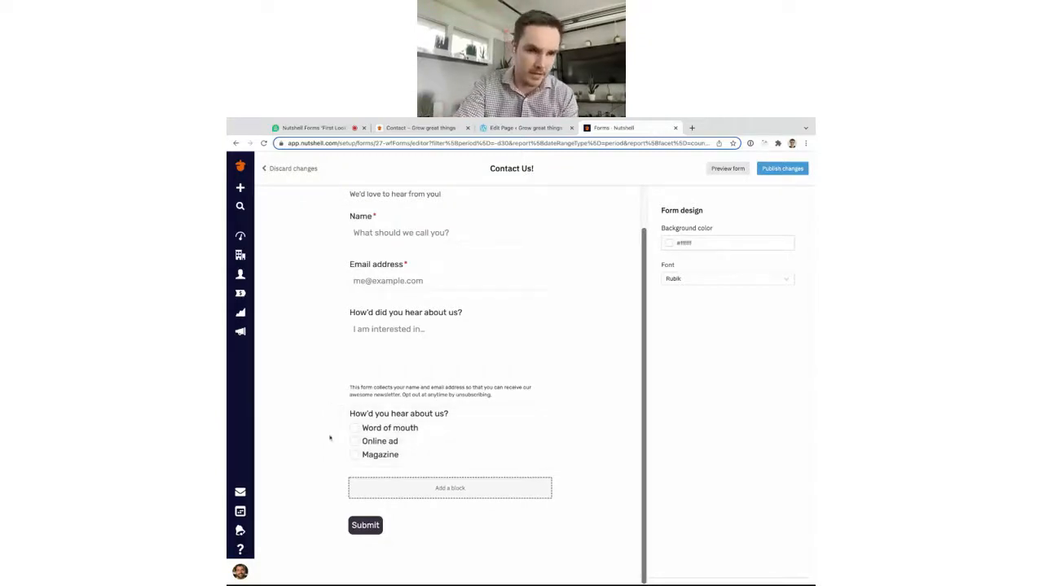
pyautogui.moveTo(335, 437); pyautogui.dragTo(489, 432)
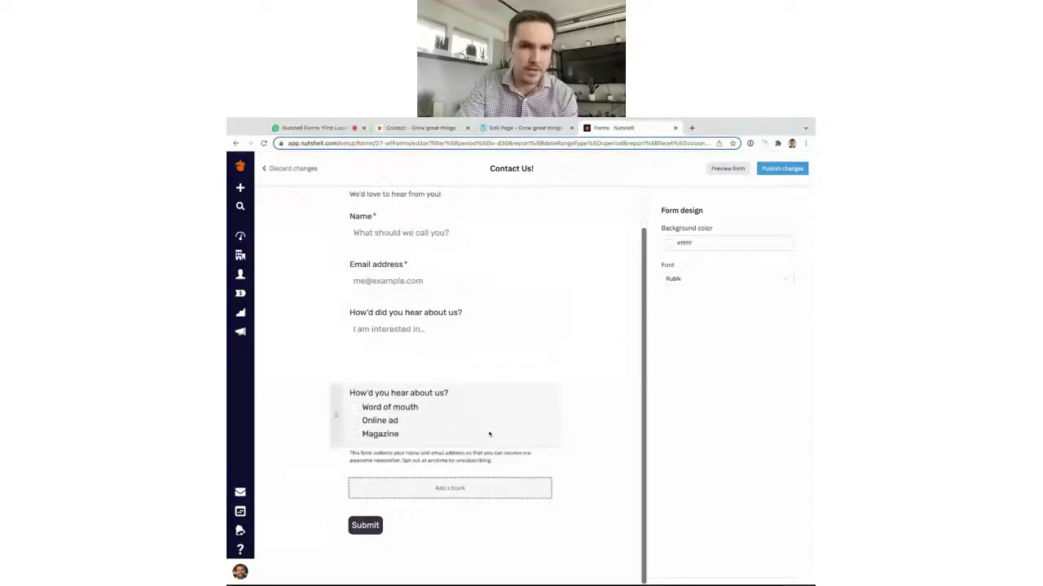
# Drop the question block above the newsletter text and publish the form to all embedded locations.
pyautogui.click(489, 432)
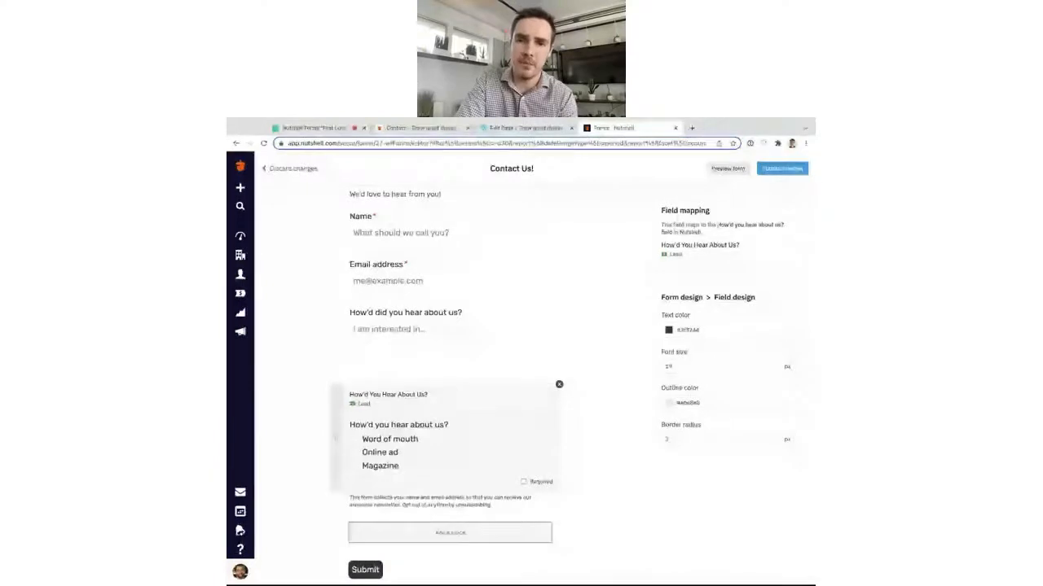
pyautogui.click(781, 168)
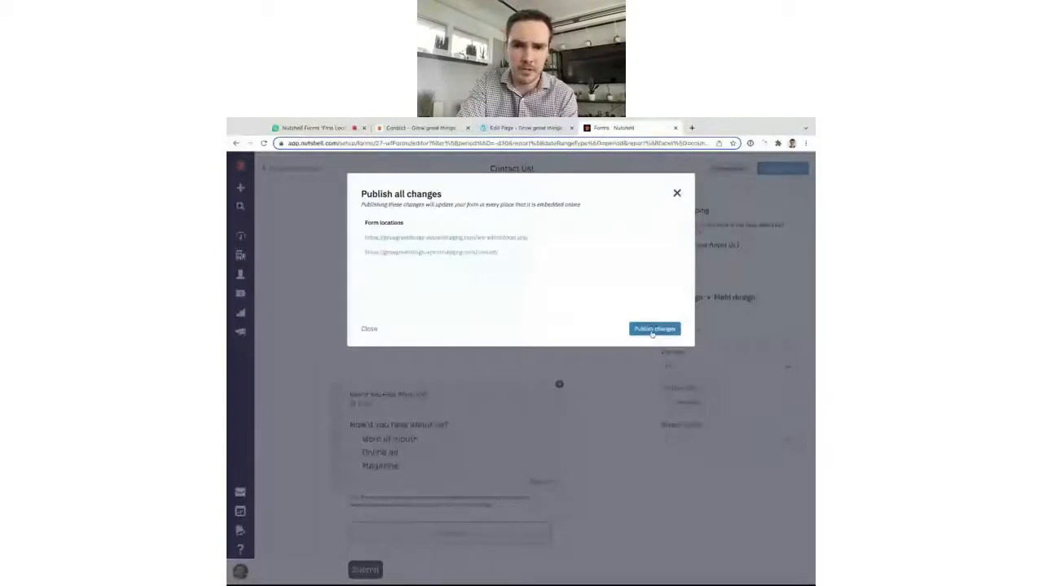
pyautogui.click(654, 329)
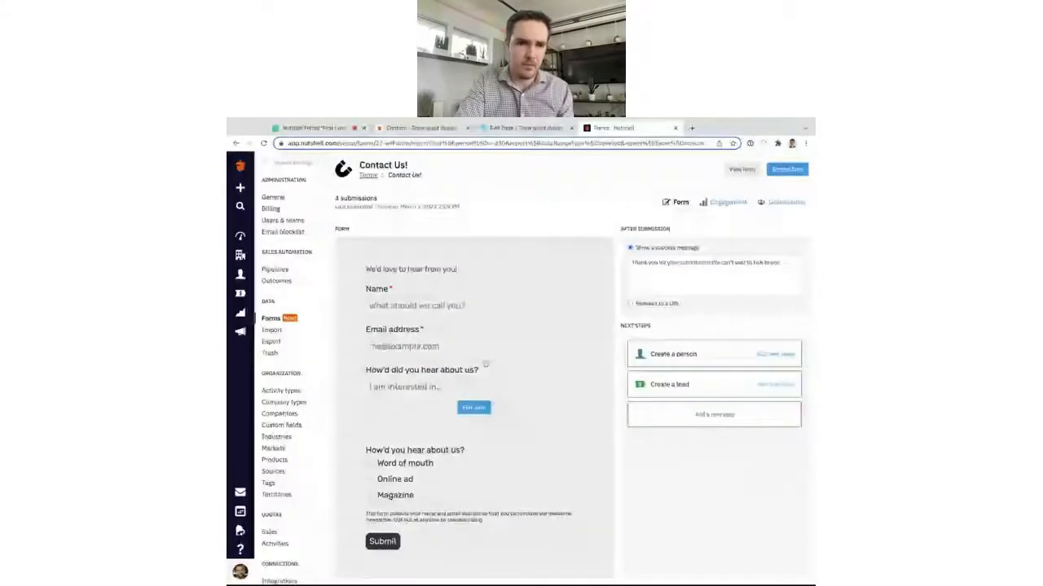
# Reload the live Contact page and scroll to the new Word of mouth, Online ad, Magazine checkboxes.
pyautogui.click(424, 130)
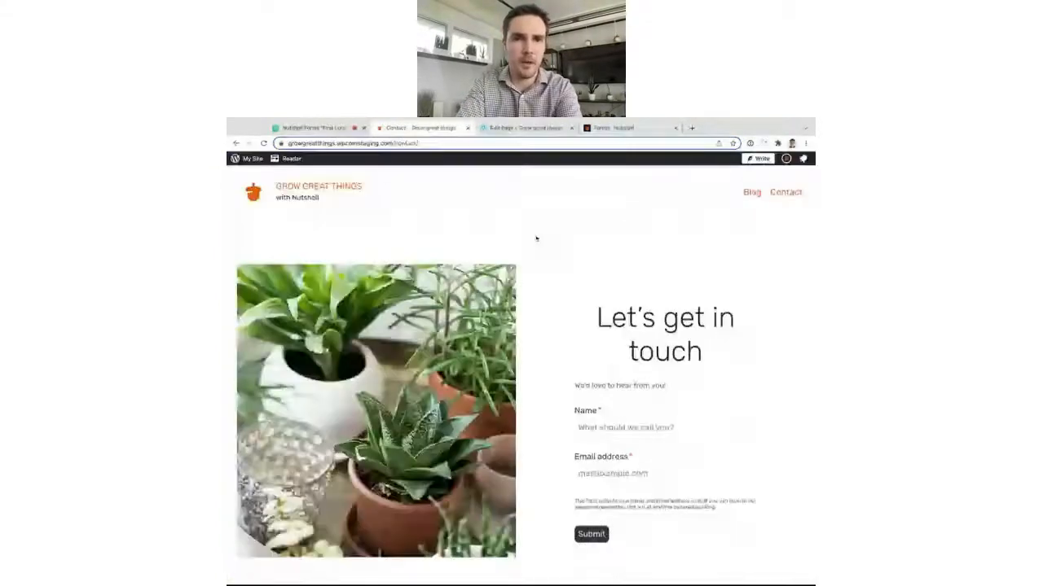
pyautogui.press('super+r')
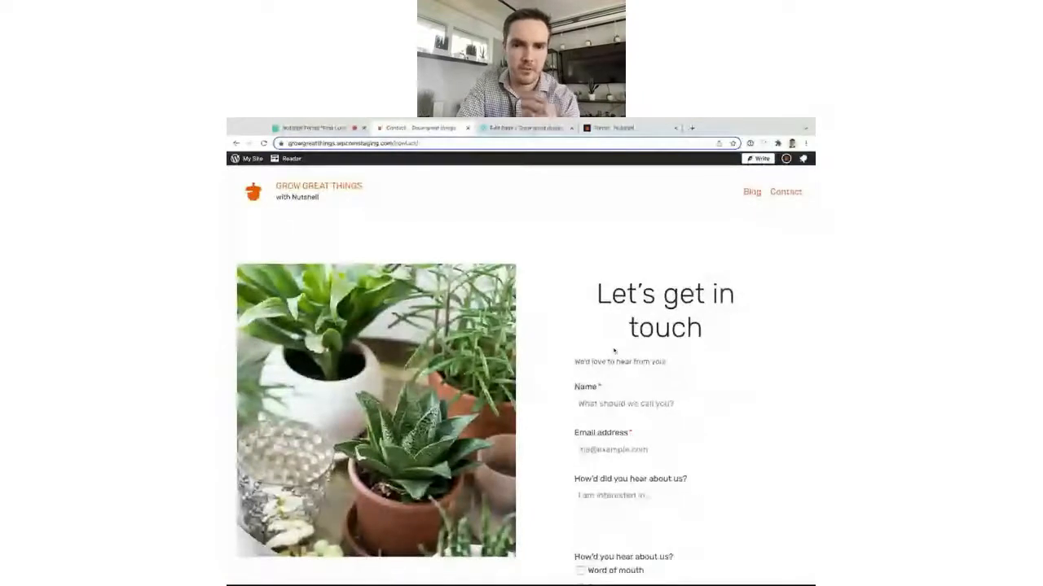
pyautogui.scroll(-2, 614, 351)
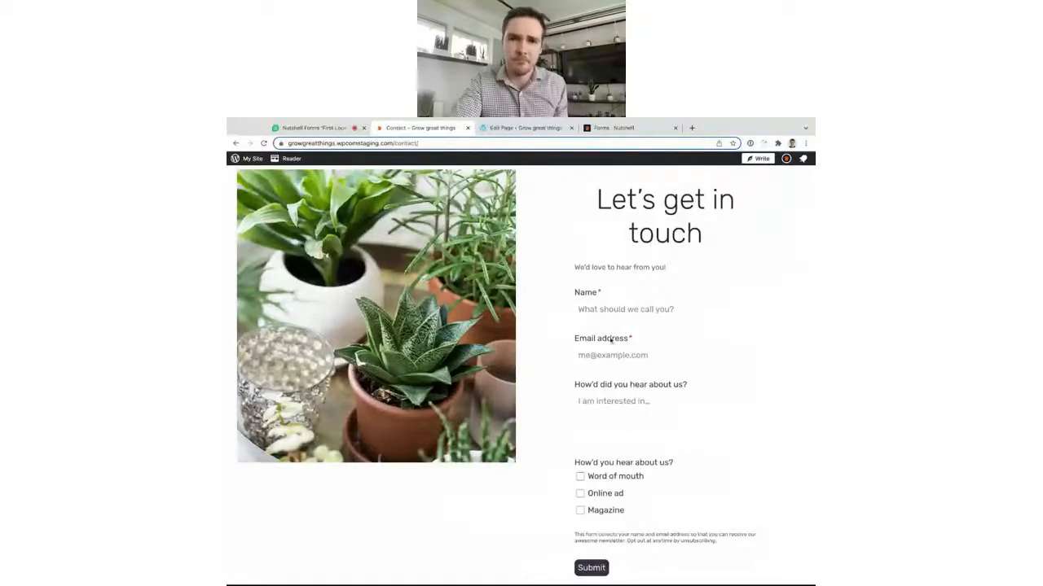
# Switch back to Nutshell's Contact Us! form overview with its success message and next steps.
pyautogui.click(607, 128)
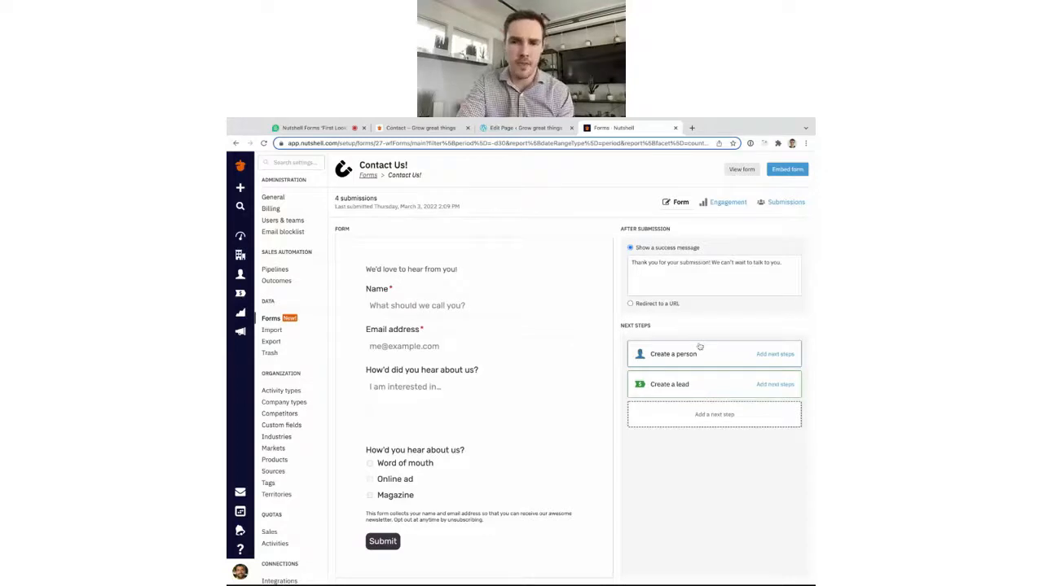
# Open the Create a person next step, toggle tagging on and back off, and cancel unchanged.
pyautogui.click(774, 354)
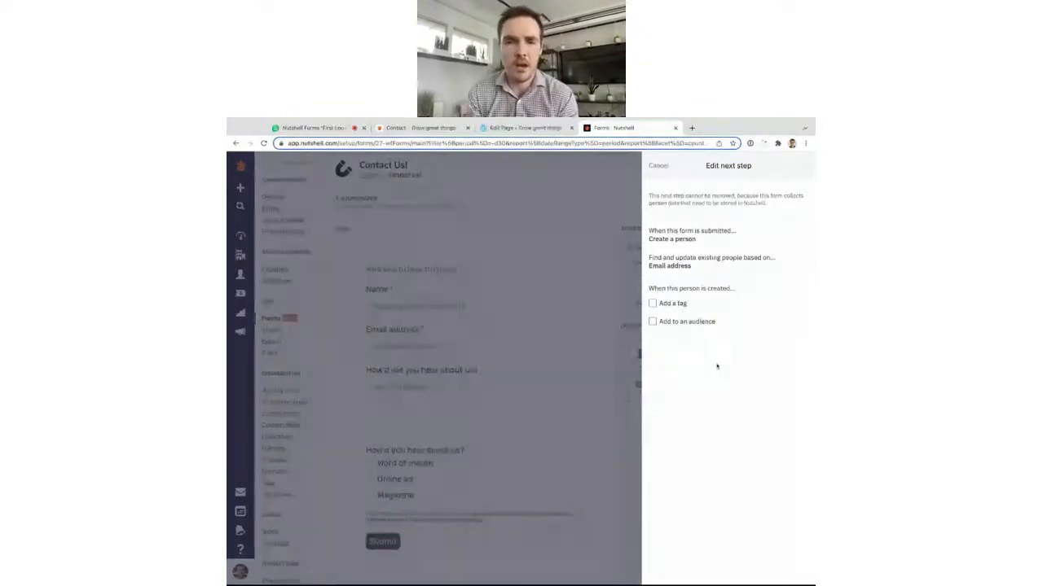
pyautogui.click(661, 305)
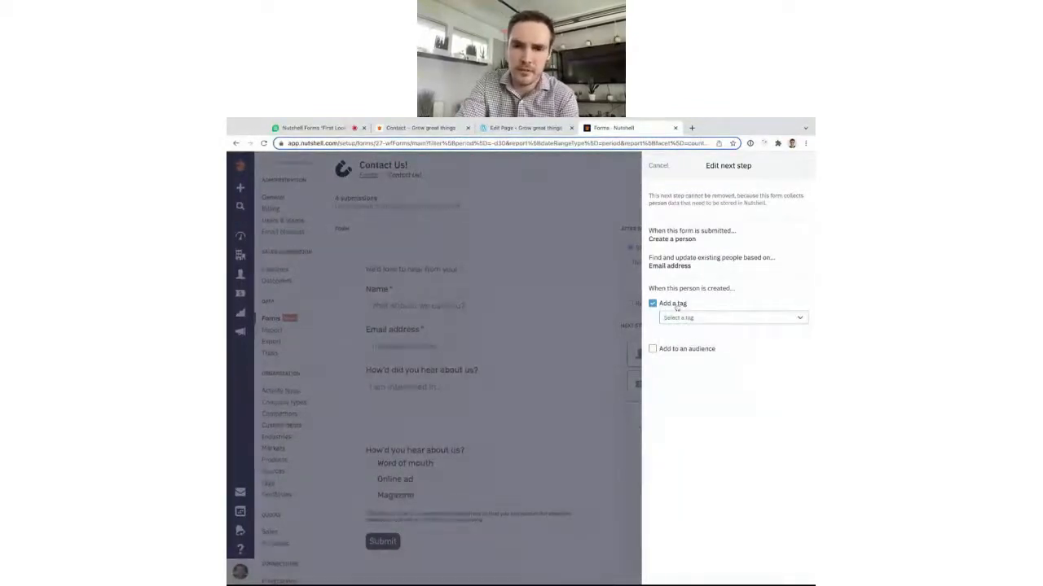
pyautogui.click(676, 306)
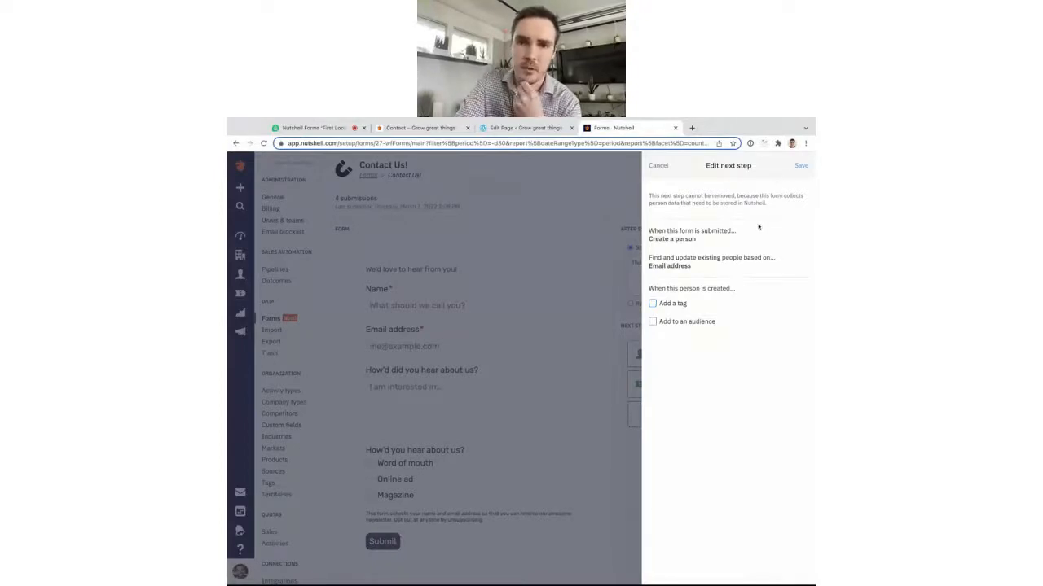
pyautogui.click(658, 165)
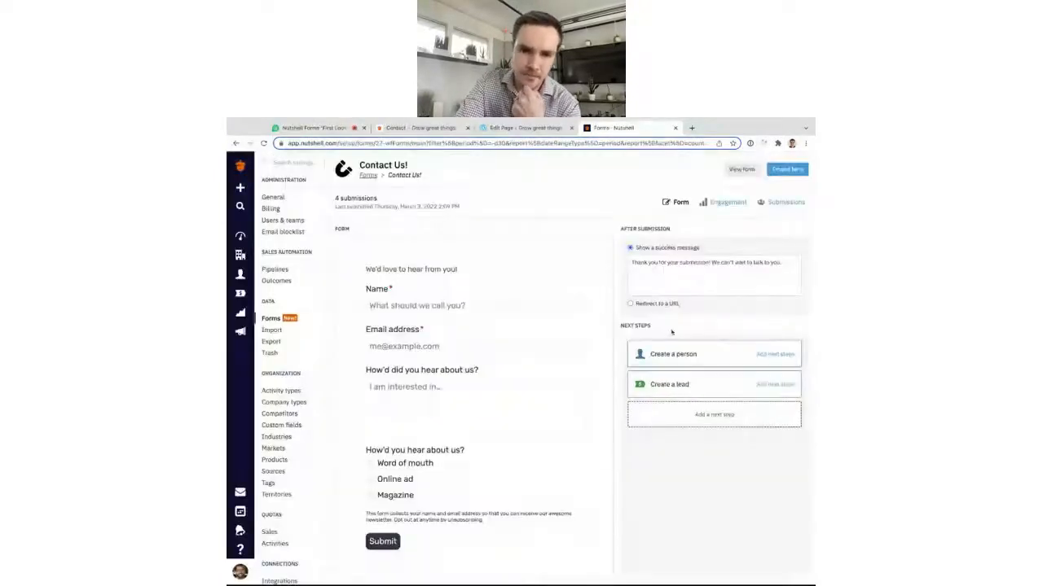
# Set the Create a lead step to the Outbound Sales Pipeline with an Enterprise tag, and save.
pyautogui.click(670, 385)
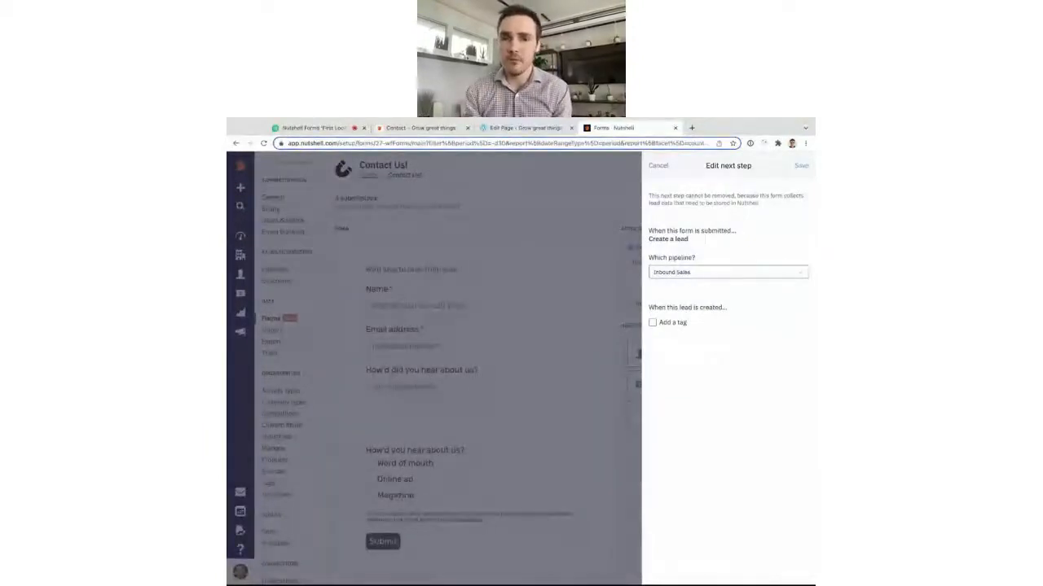
pyautogui.click(692, 274)
pyautogui.click(688, 305)
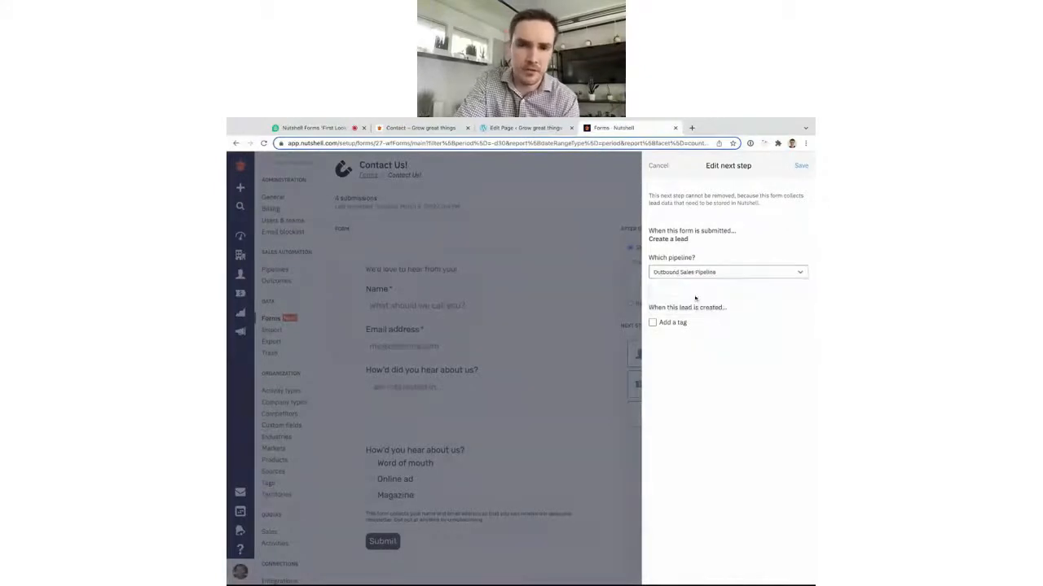
pyautogui.click(684, 323)
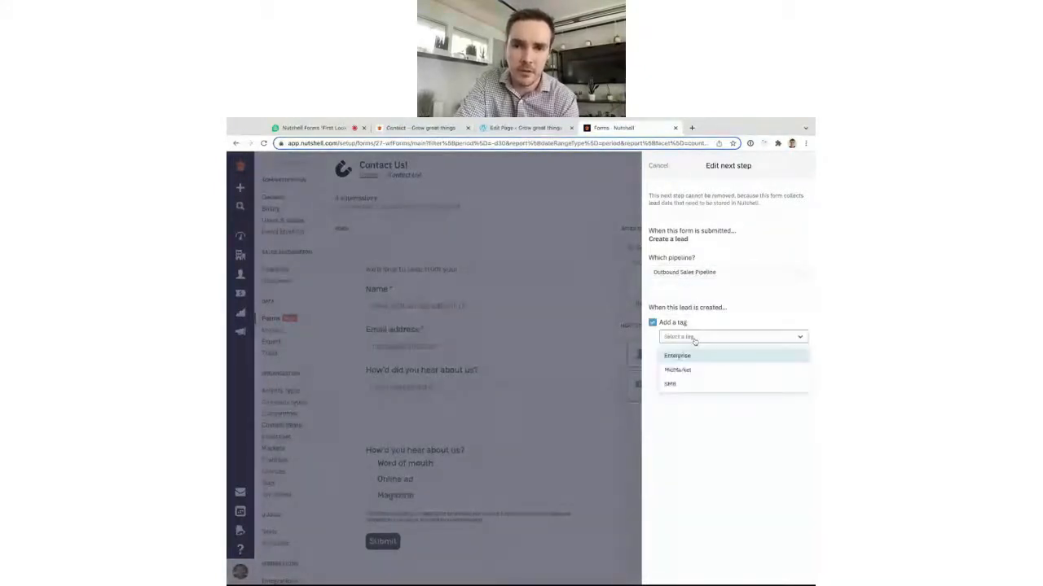
pyautogui.click(678, 354)
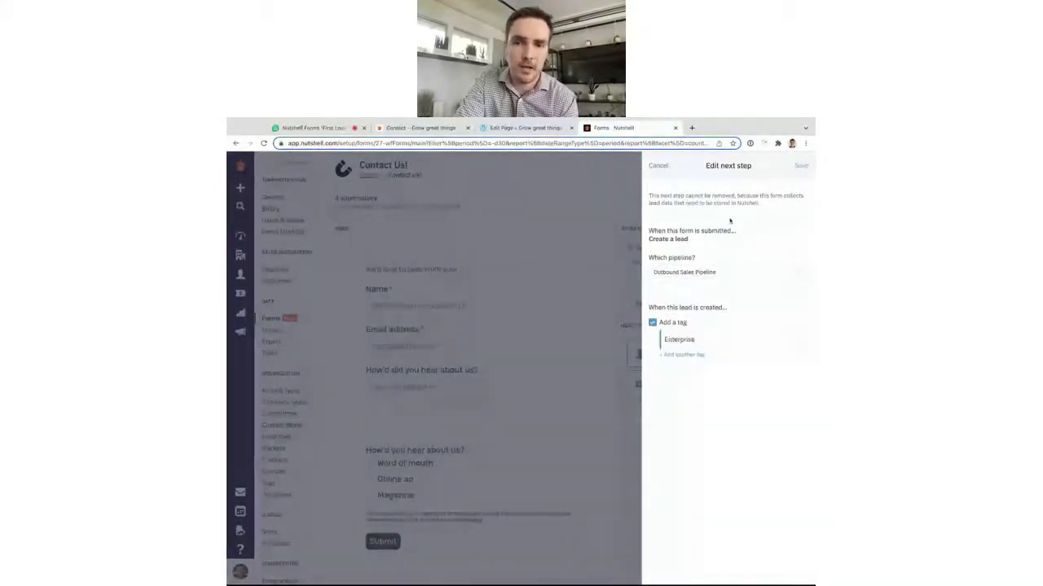
pyautogui.click(802, 167)
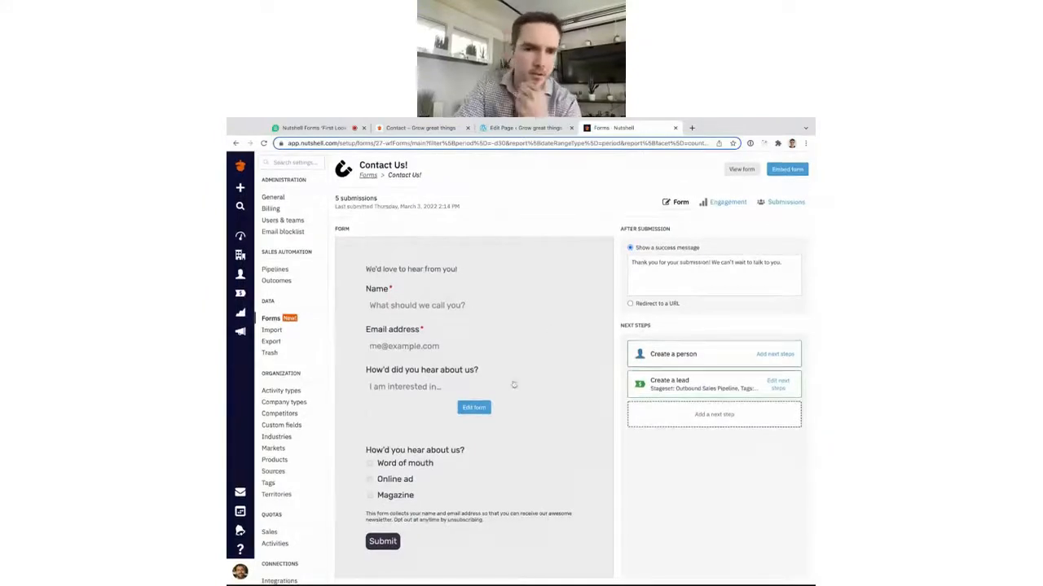
# Add the Favorite Color custom field to the Contact Us! form.
pyautogui.click(473, 407)
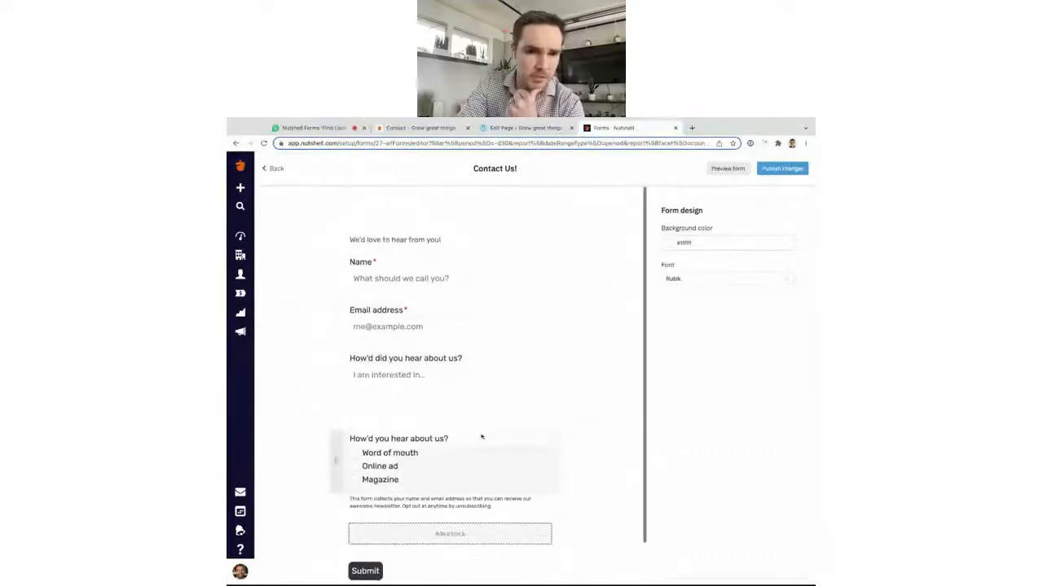
pyautogui.scroll(-1, 481, 436)
pyautogui.click(494, 488)
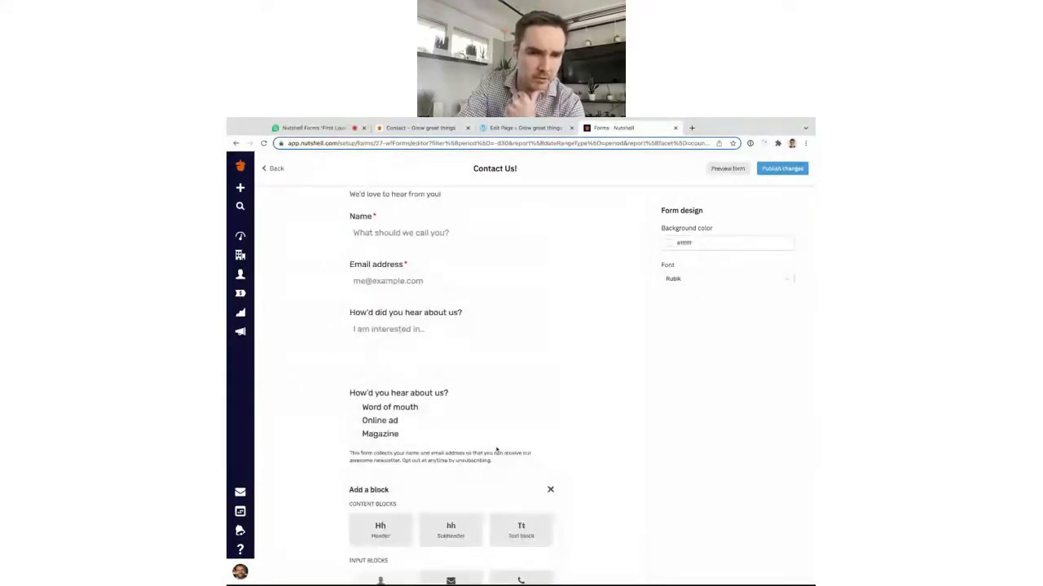
pyautogui.scroll(-3, 496, 447)
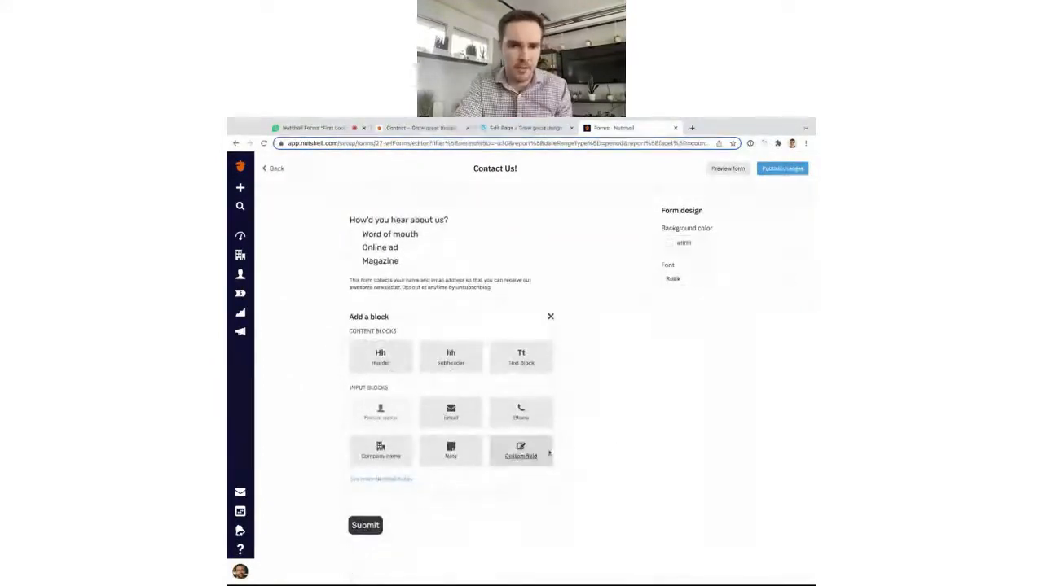
pyautogui.click(522, 460)
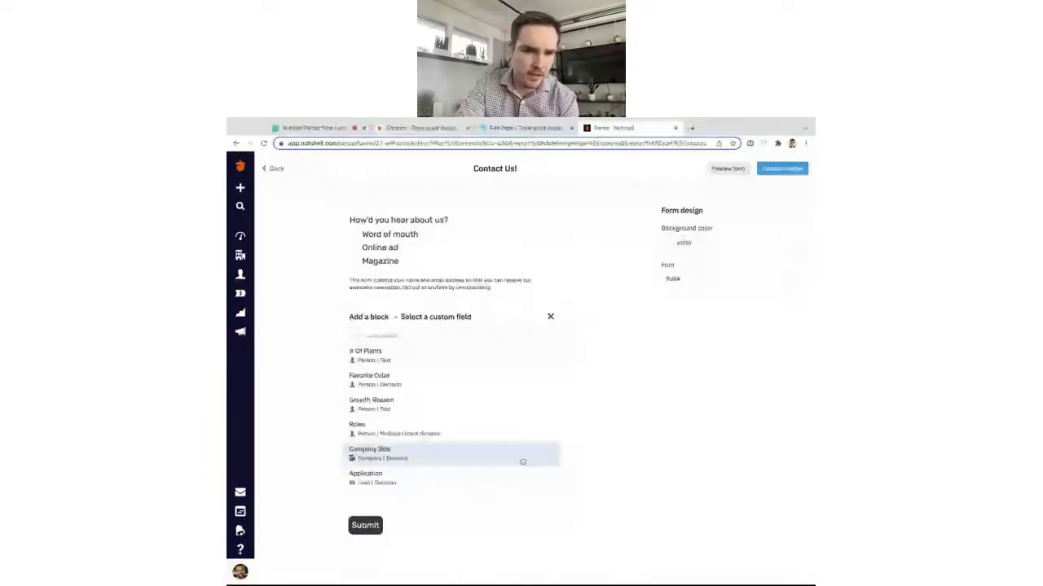
pyautogui.click(462, 387)
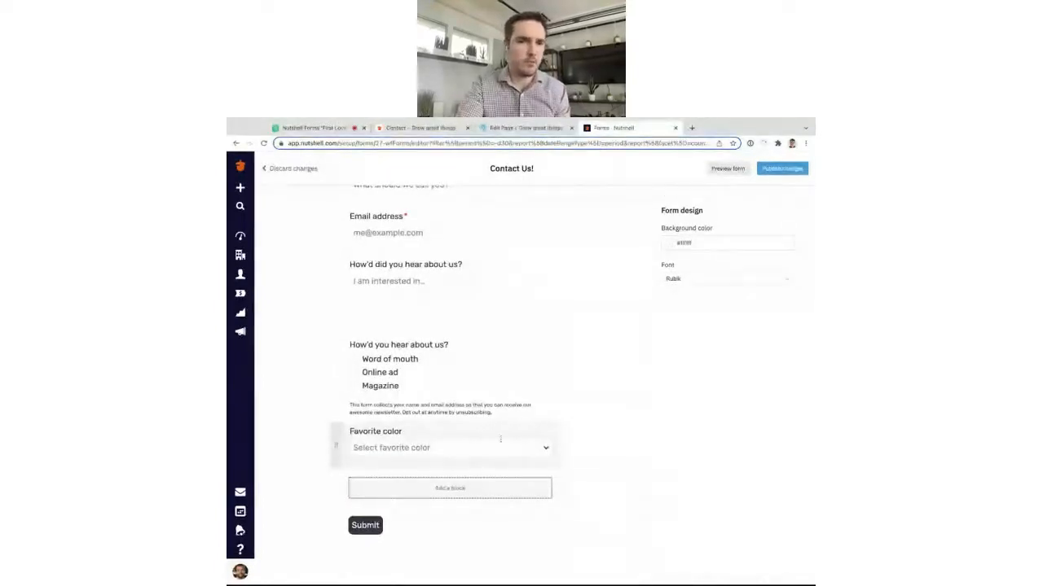
# Show Favorite color as Radio choices and move the consent text below it.
pyautogui.click(547, 463)
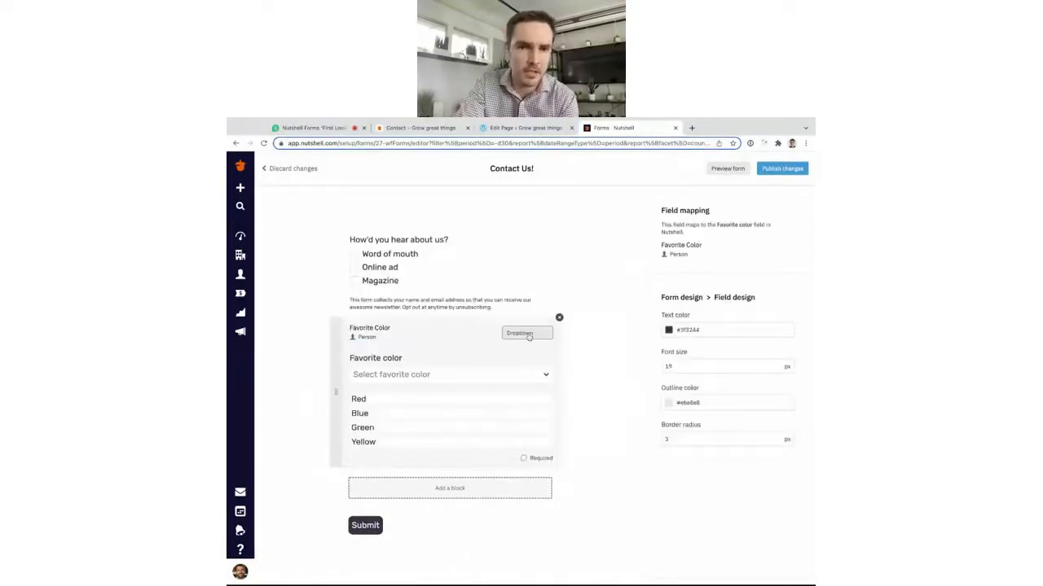
pyautogui.click(529, 335)
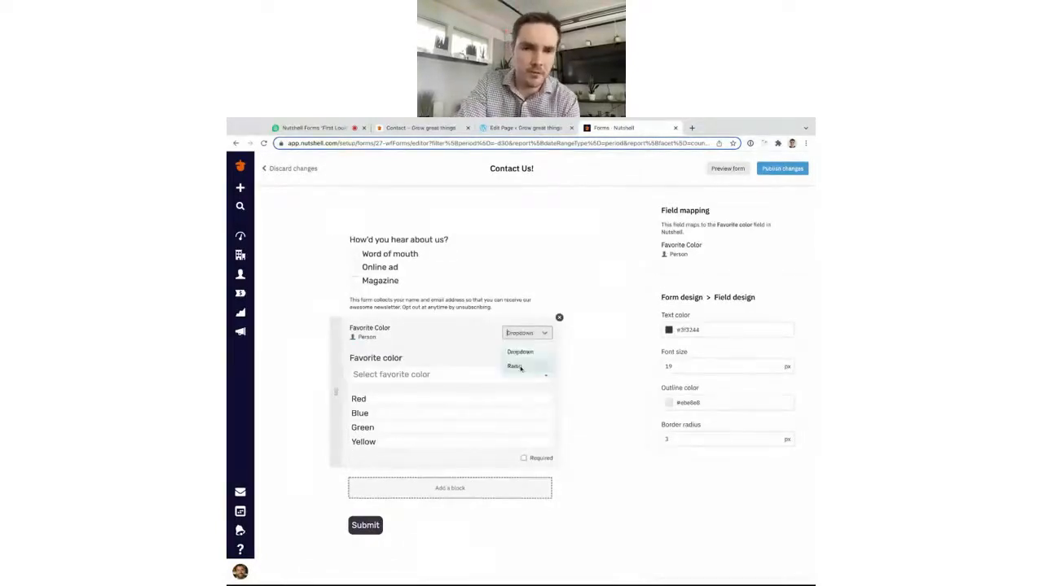
pyautogui.click(515, 367)
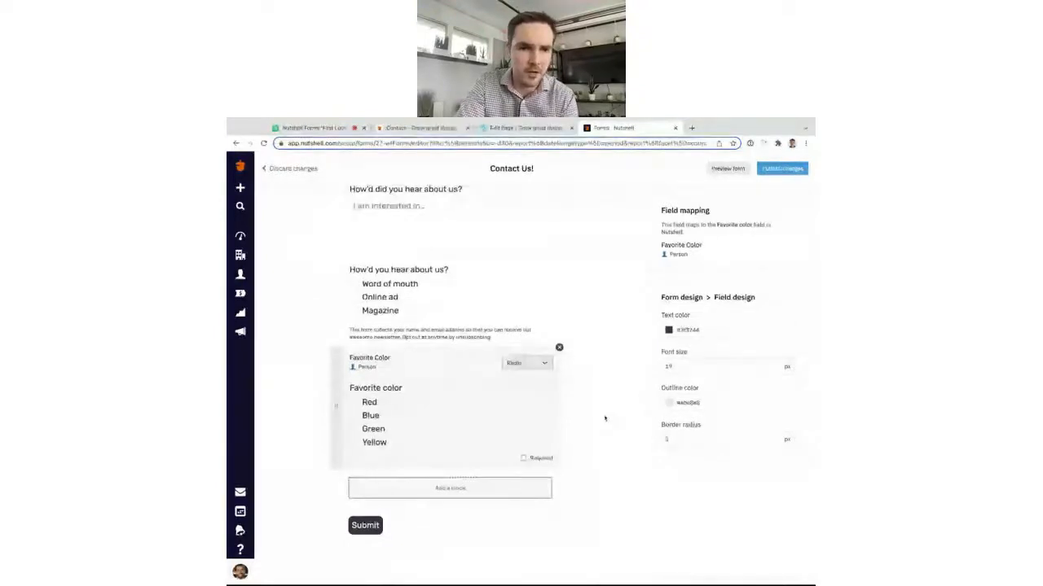
pyautogui.click(605, 418)
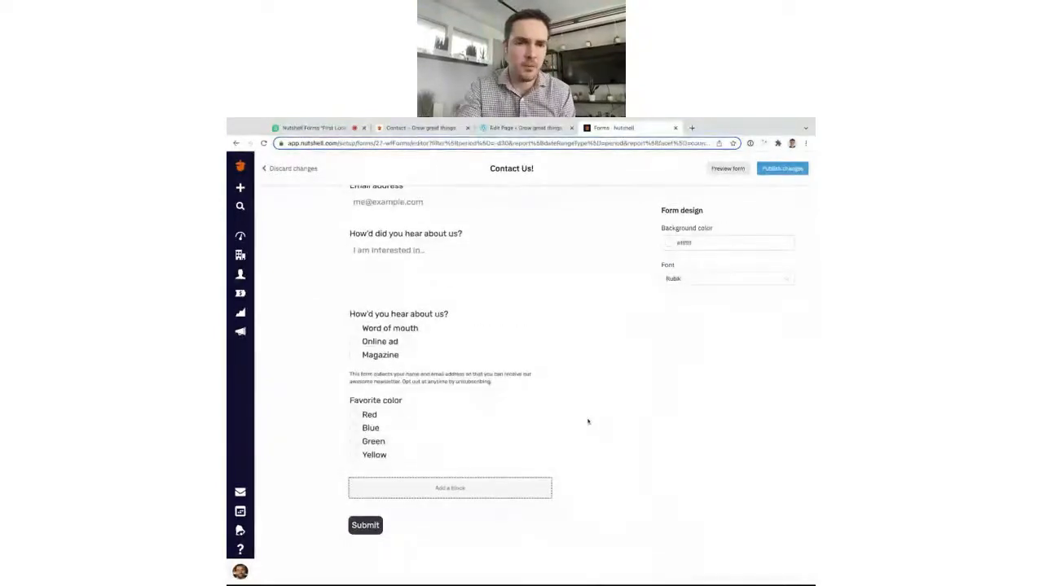
pyautogui.moveTo(337, 377); pyautogui.dragTo(336, 448)
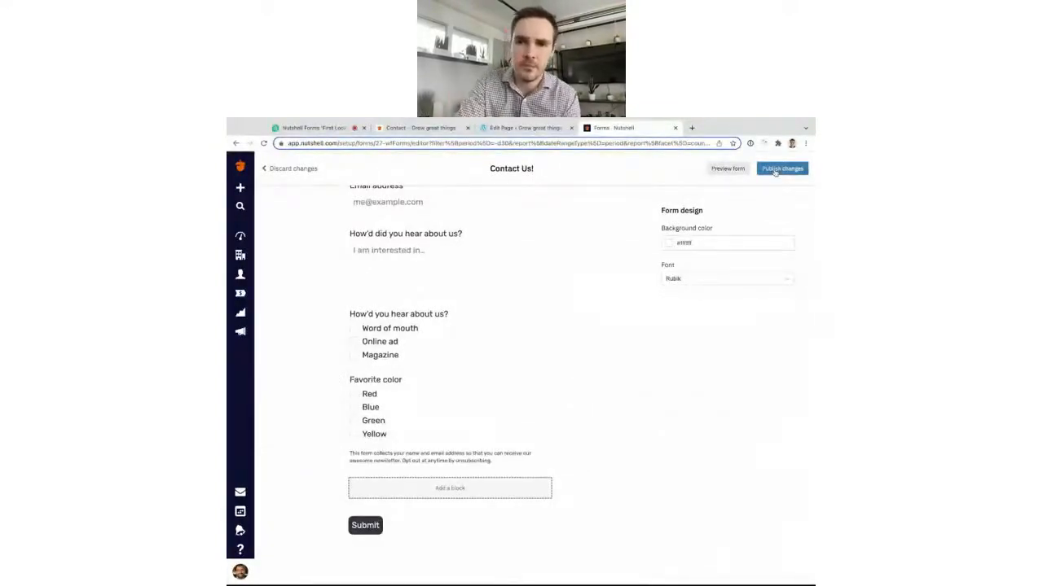
# Publish the form changes and scroll the live Contact page to the Red, Blue, Green, Yellow choices.
pyautogui.click(775, 169)
pyautogui.click(656, 329)
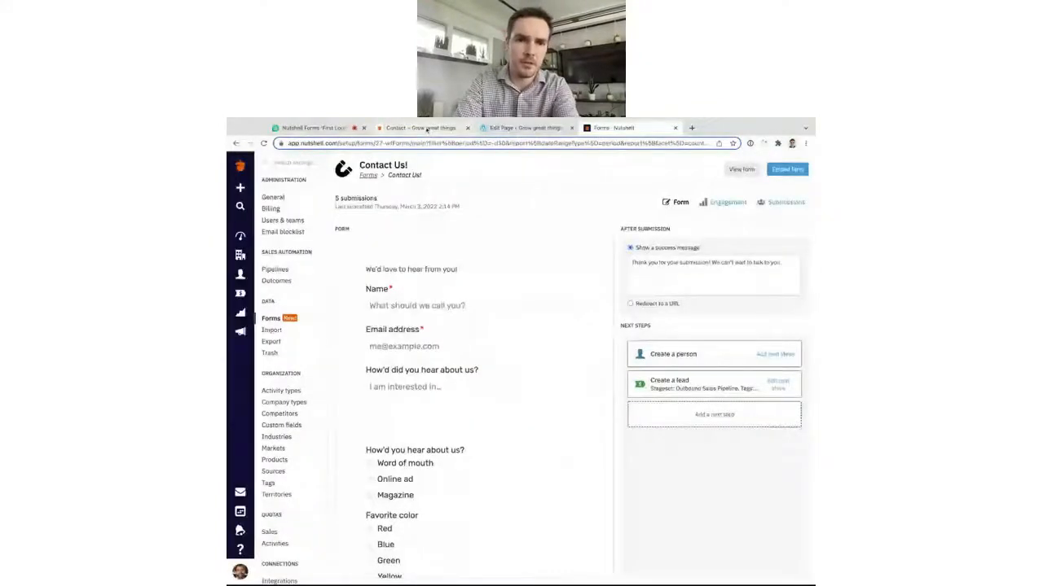
pyautogui.click(422, 128)
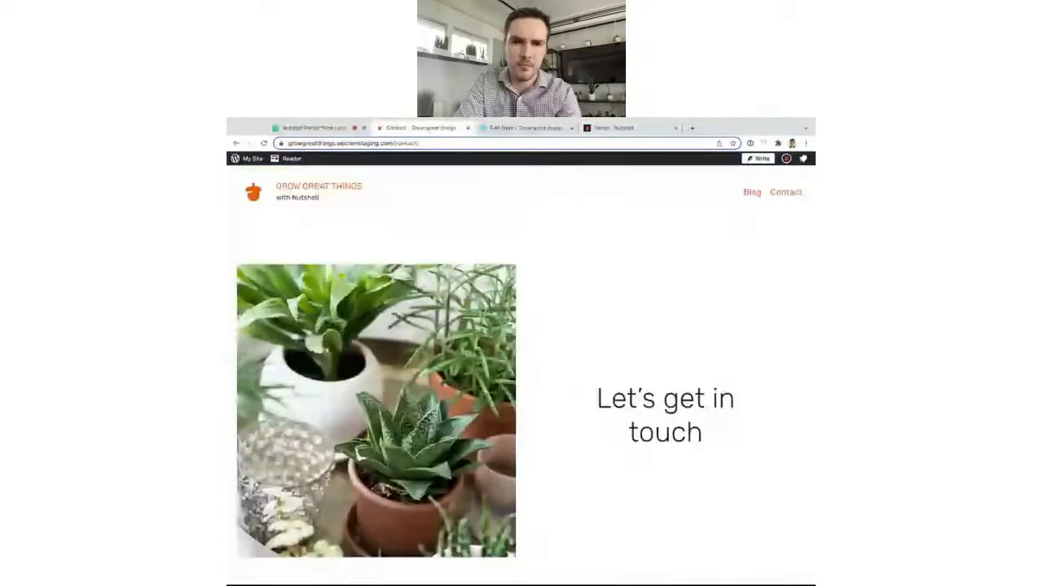
pyautogui.scroll(-2, 521, 375)
pyautogui.scroll(-1, 521, 375)
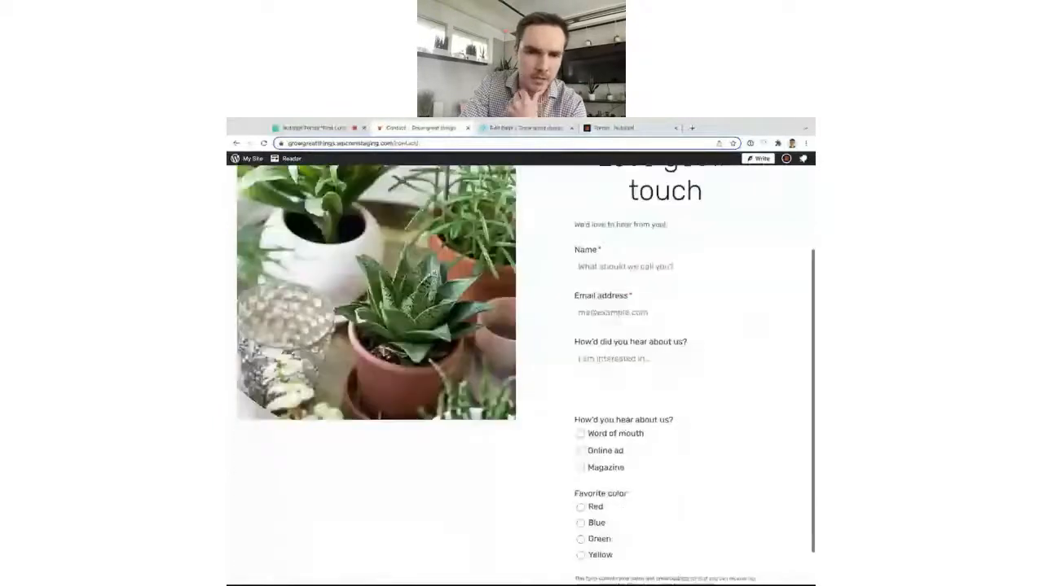
pyautogui.scroll(-1, 675, 388)
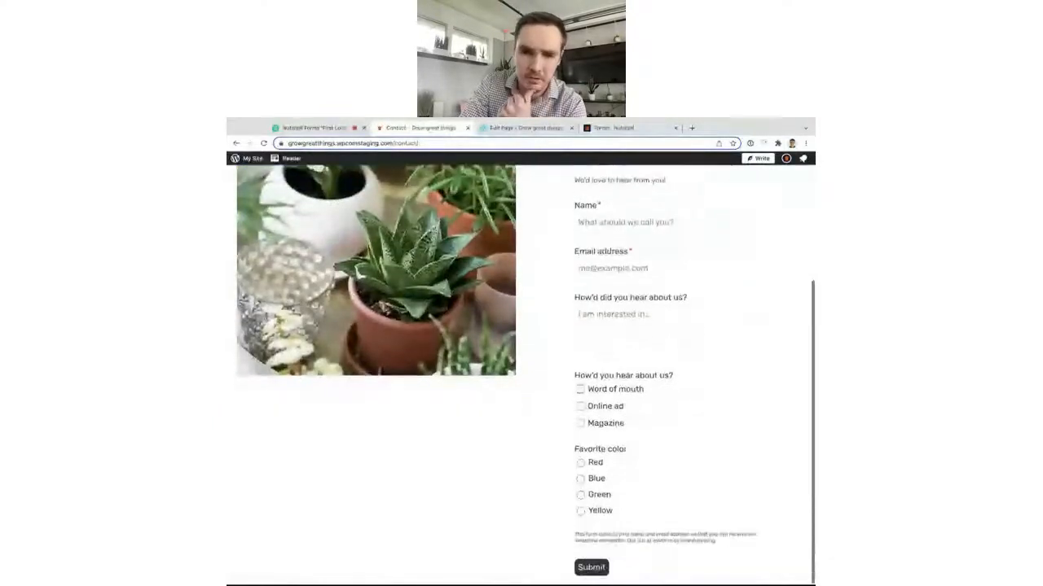
pyautogui.scroll(2, 675, 389)
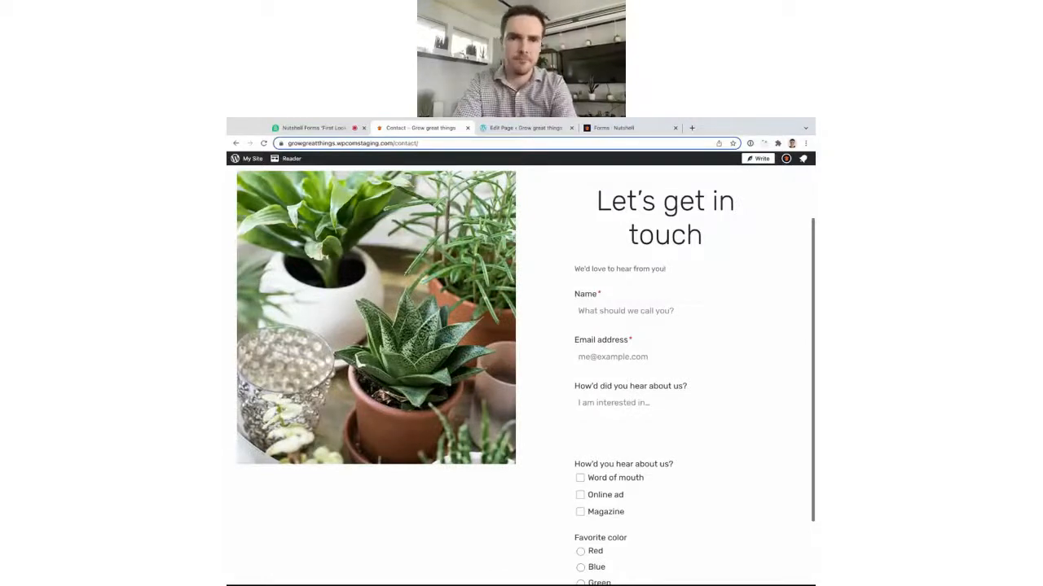
# Return to the Nutshell forms page for the Subscribe to Sell to Win form overview.
pyautogui.click(603, 129)
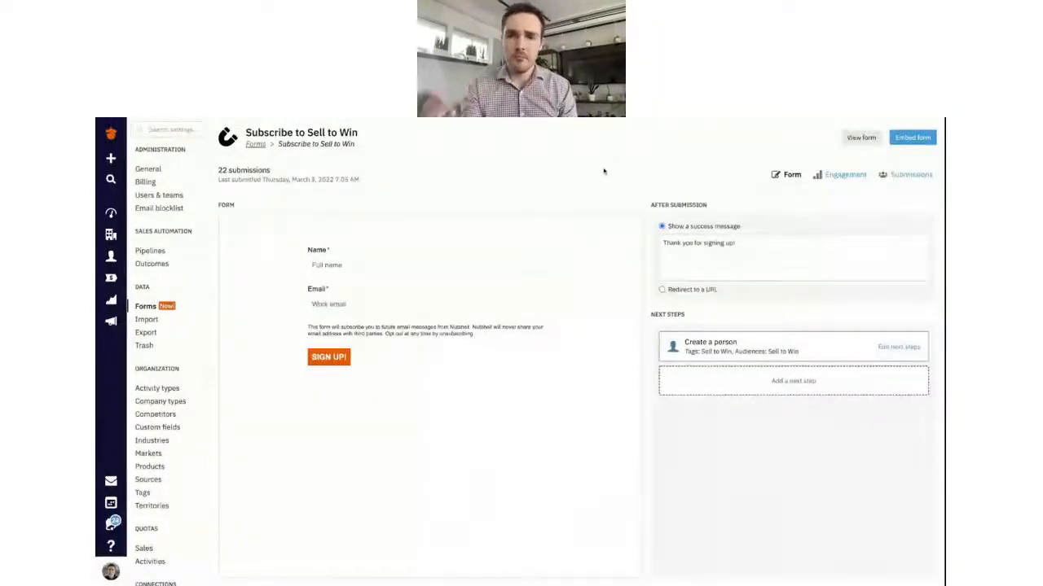
# View Subscribe to Sell to Win engagement by week, sorting form locations by last submission.
pyautogui.click(839, 178)
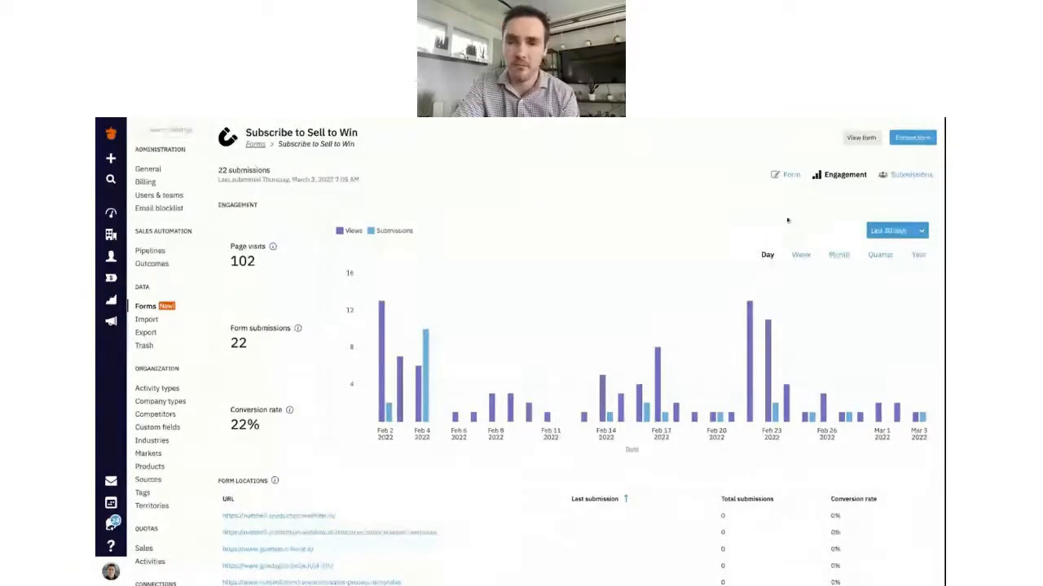
pyautogui.click(801, 255)
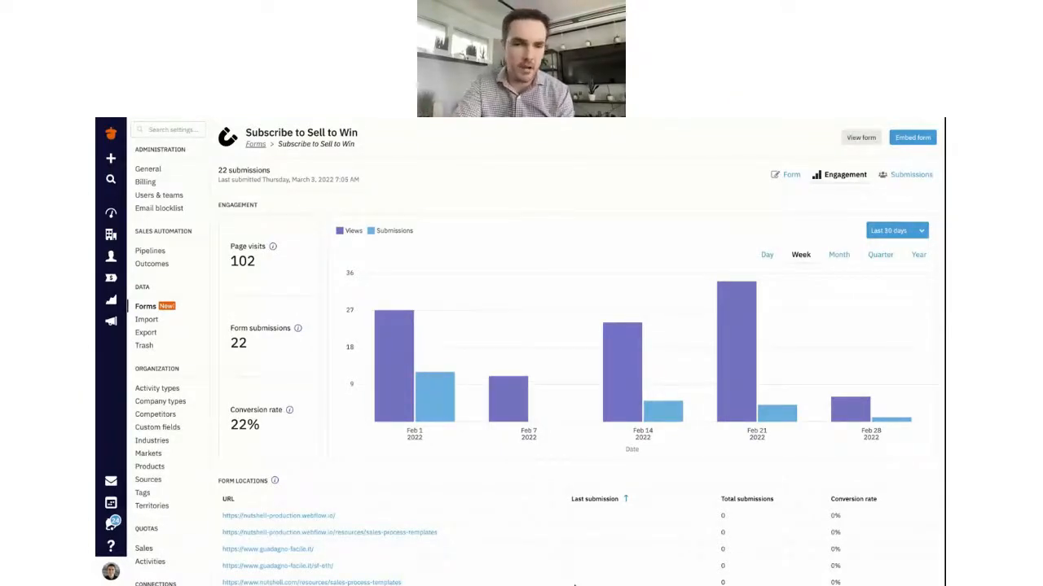
pyautogui.click(623, 499)
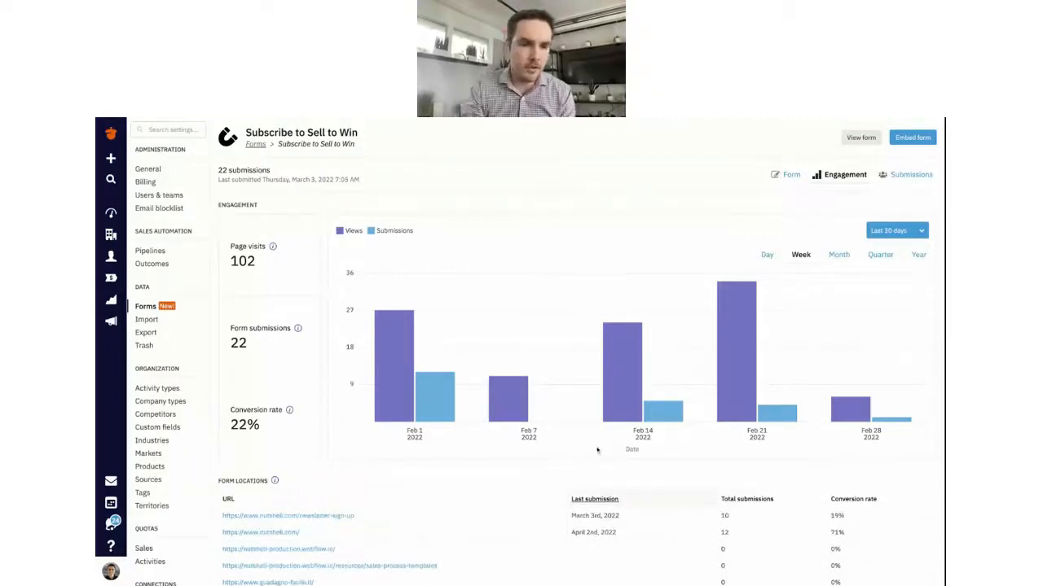
pyautogui.scroll(-1, 597, 450)
pyautogui.scroll(-1, 597, 450)
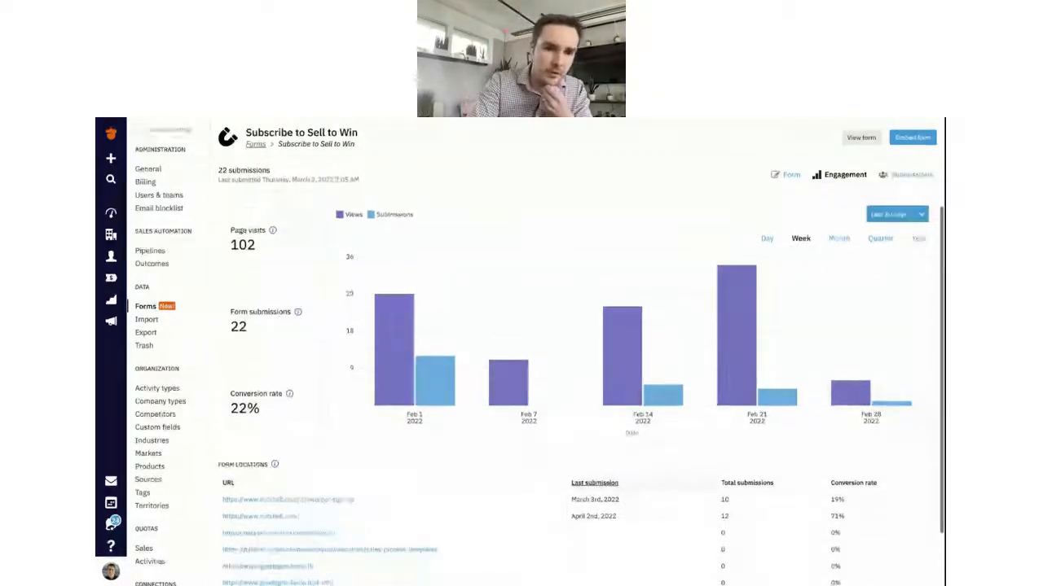
pyautogui.scroll(1, 597, 450)
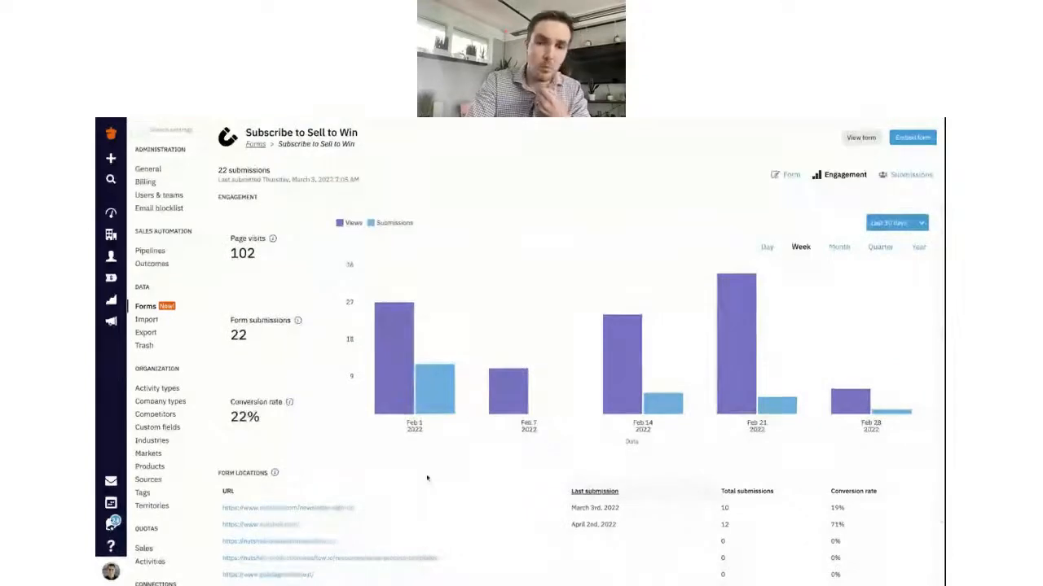
pyautogui.scroll(-1, 427, 478)
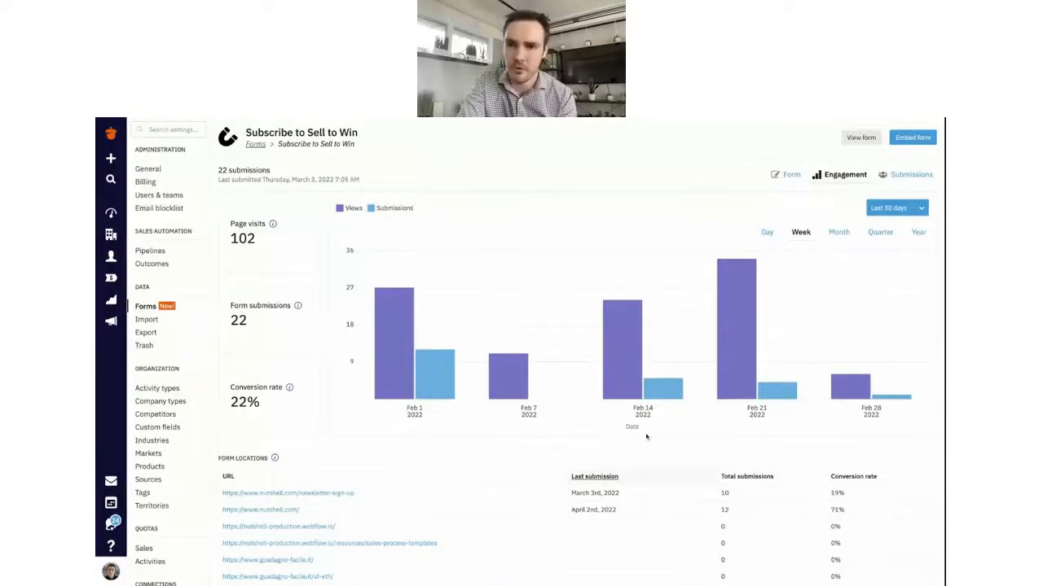
pyautogui.scroll(-1, 664, 473)
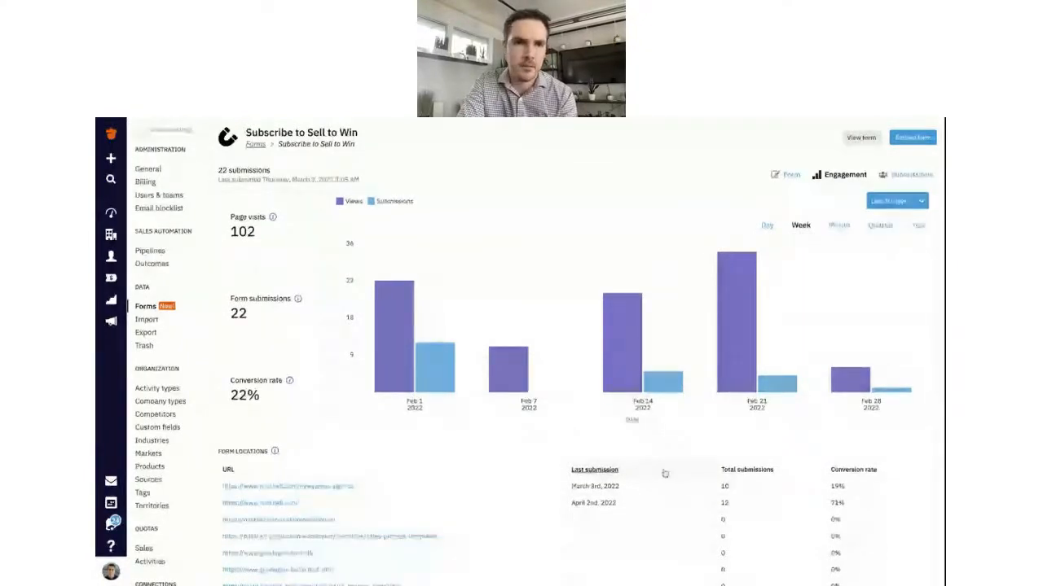